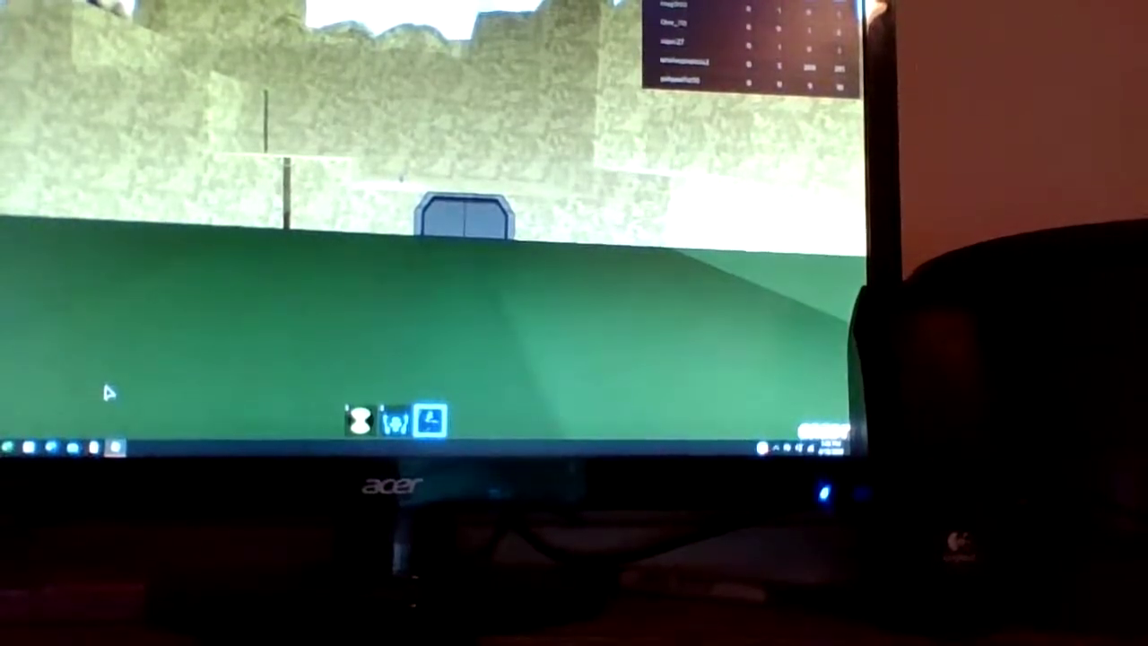
Switch to the blue alien on the snow, then become the white speed alien and cross the field
left_click(135, 346)
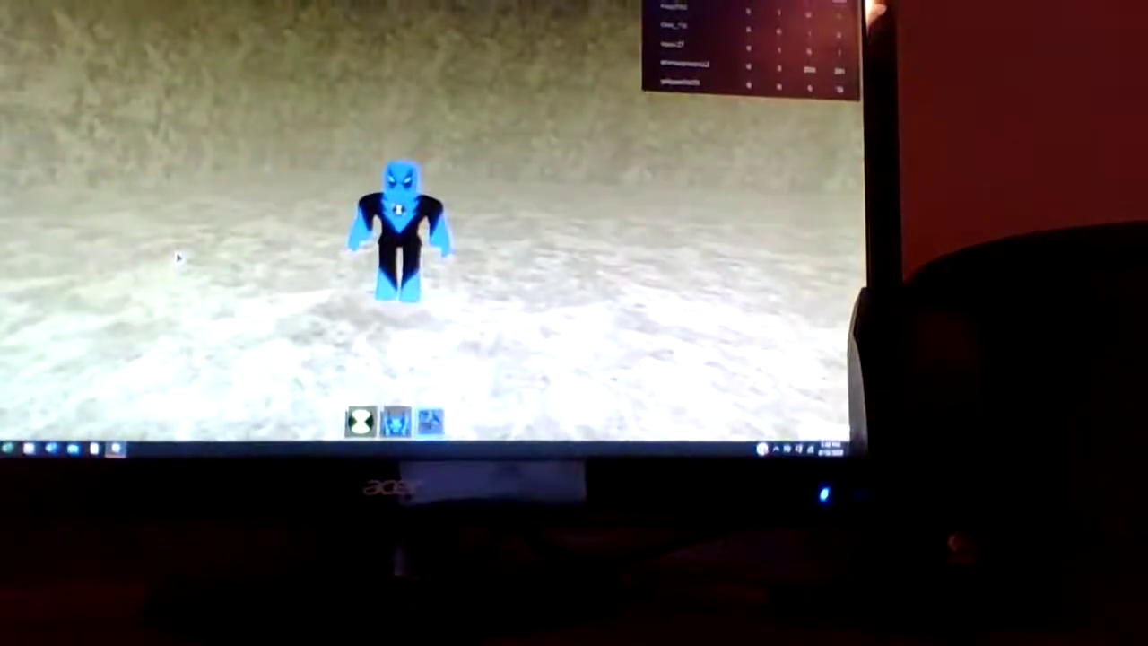
key("a")
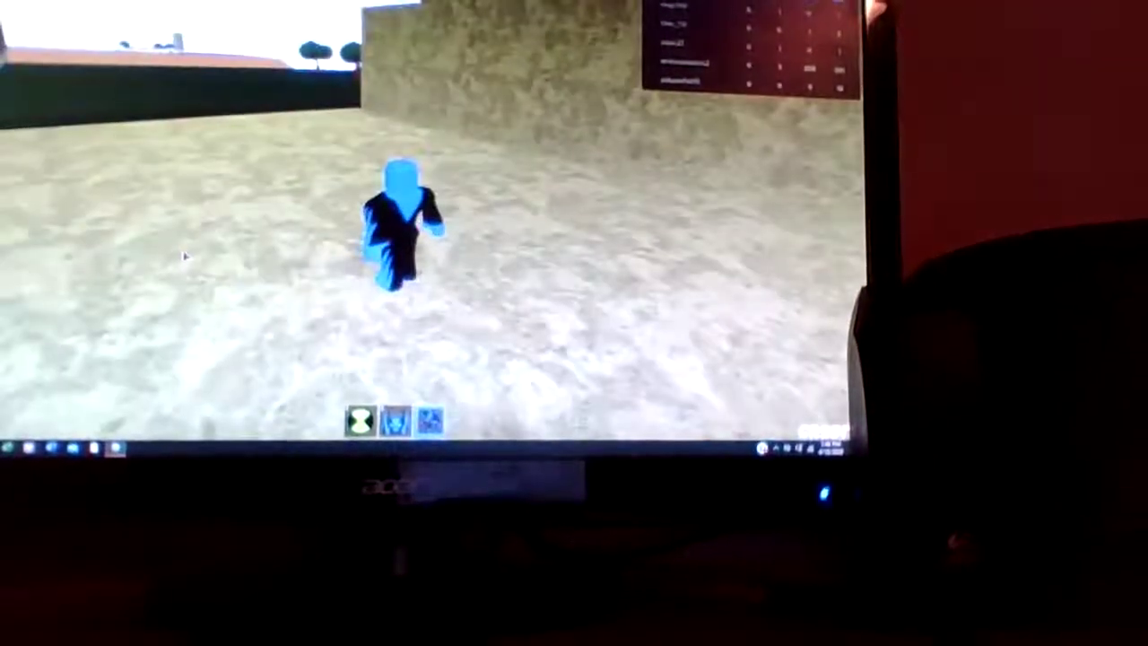
key("3")
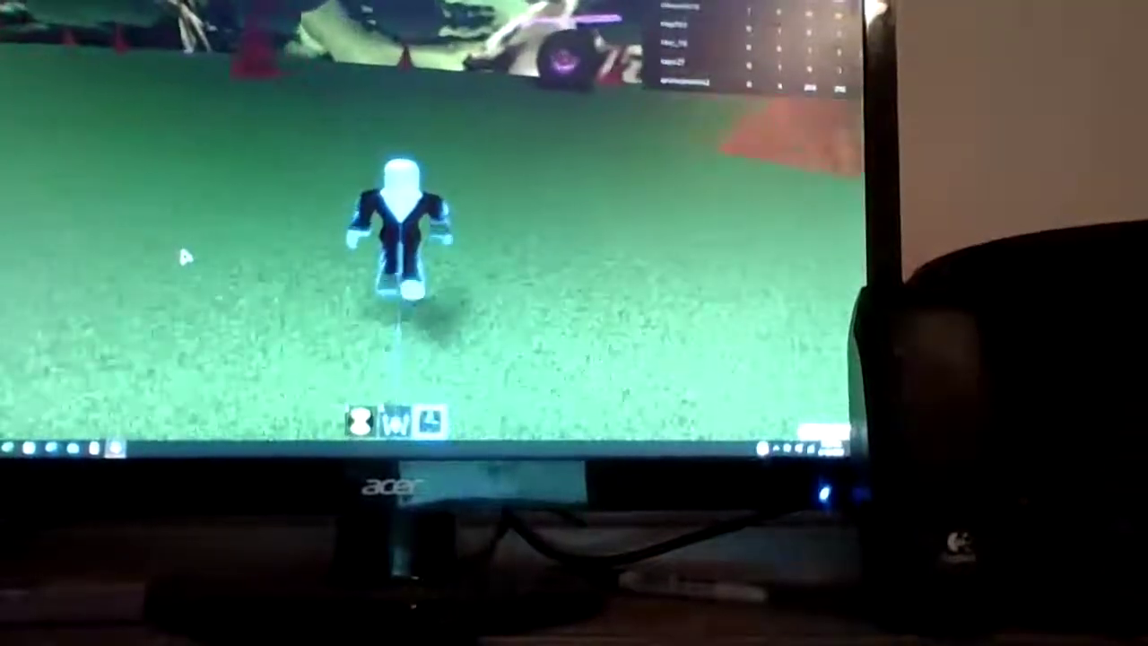
key("w")
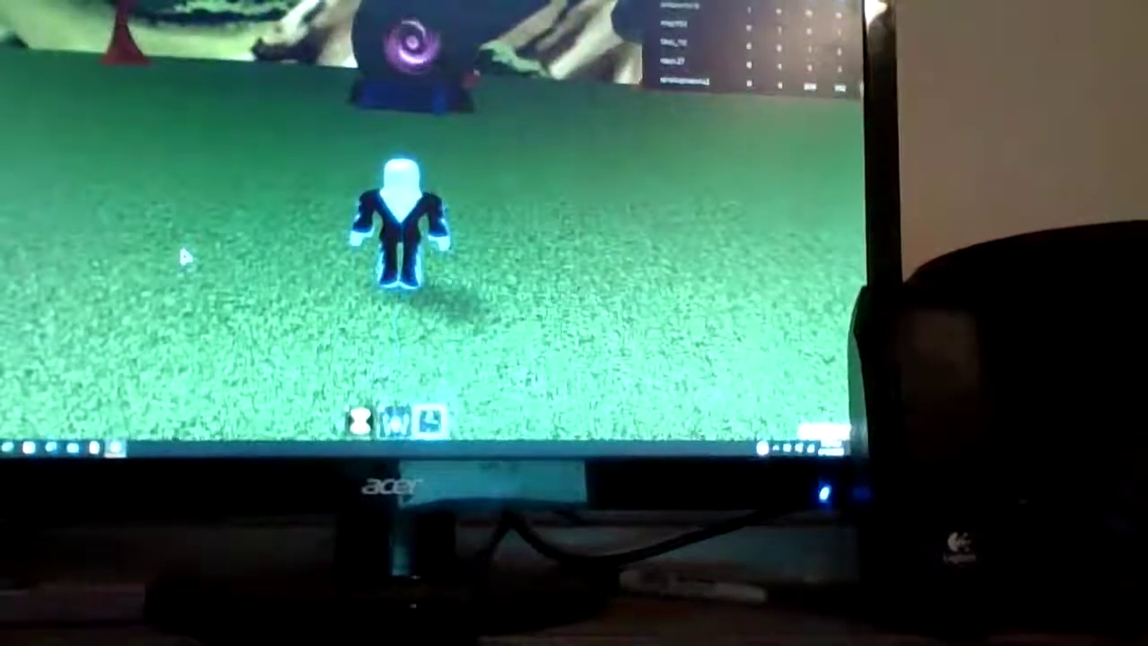
key("w")
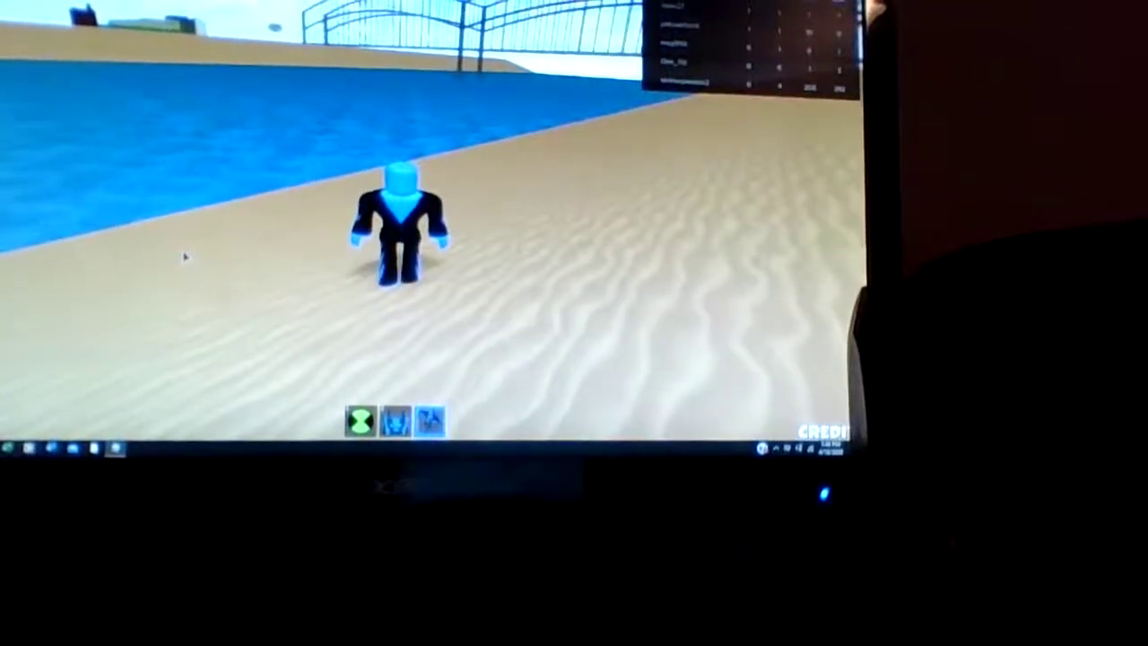
Run the speed alien along the beach and over the grass beside the road
key("s")
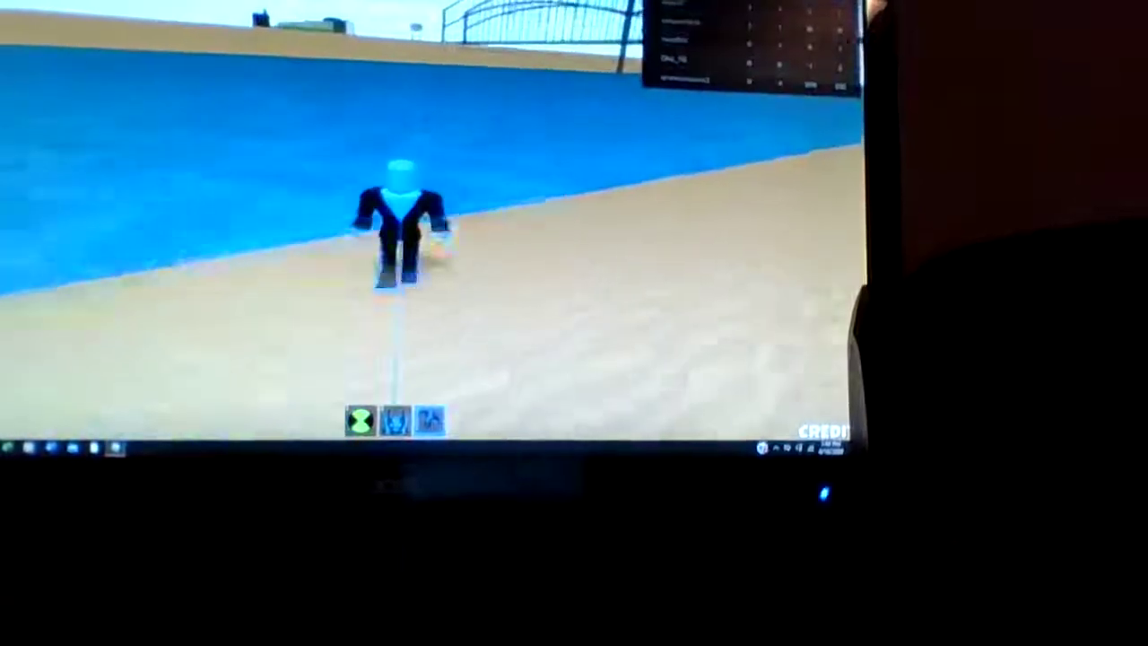
key("s")
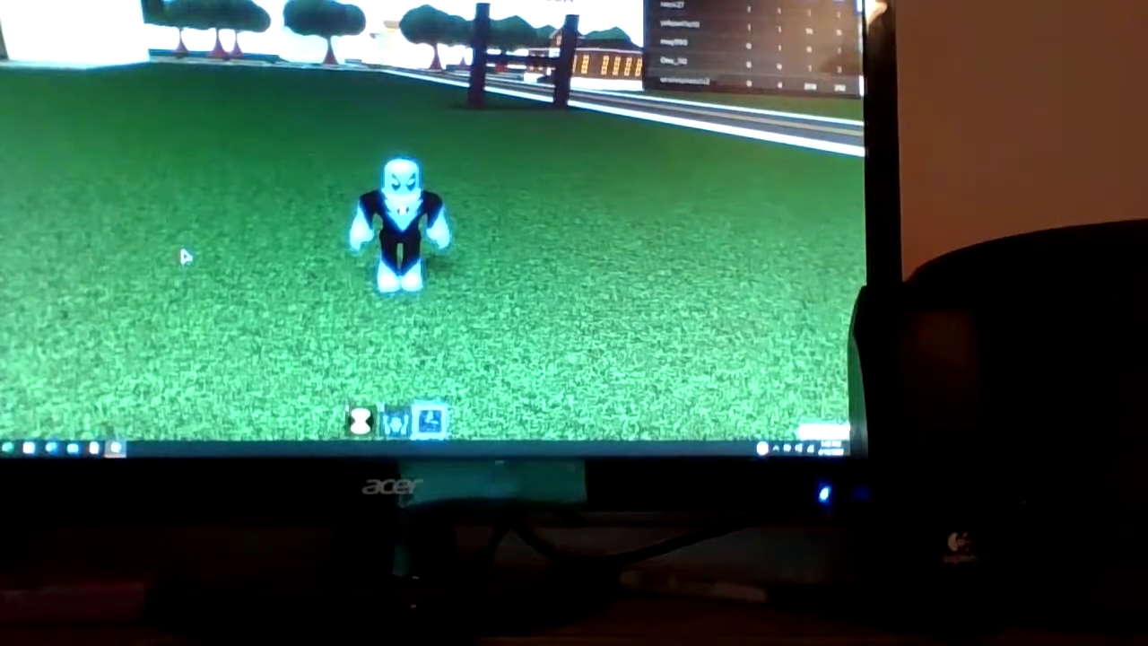
key("w")
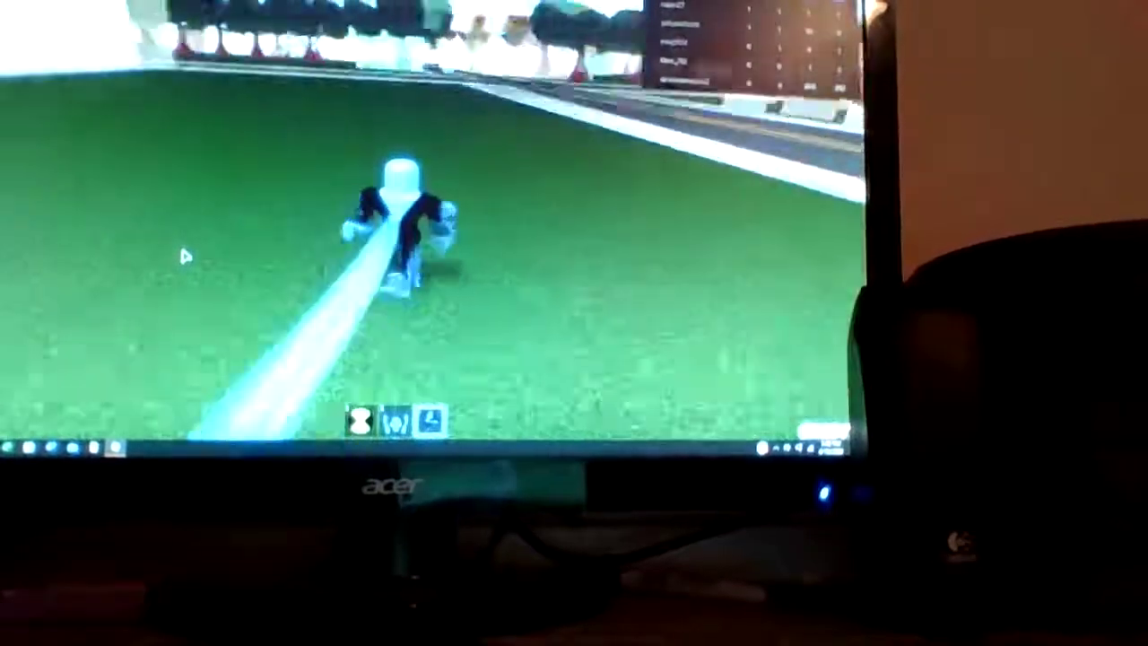
key("a")
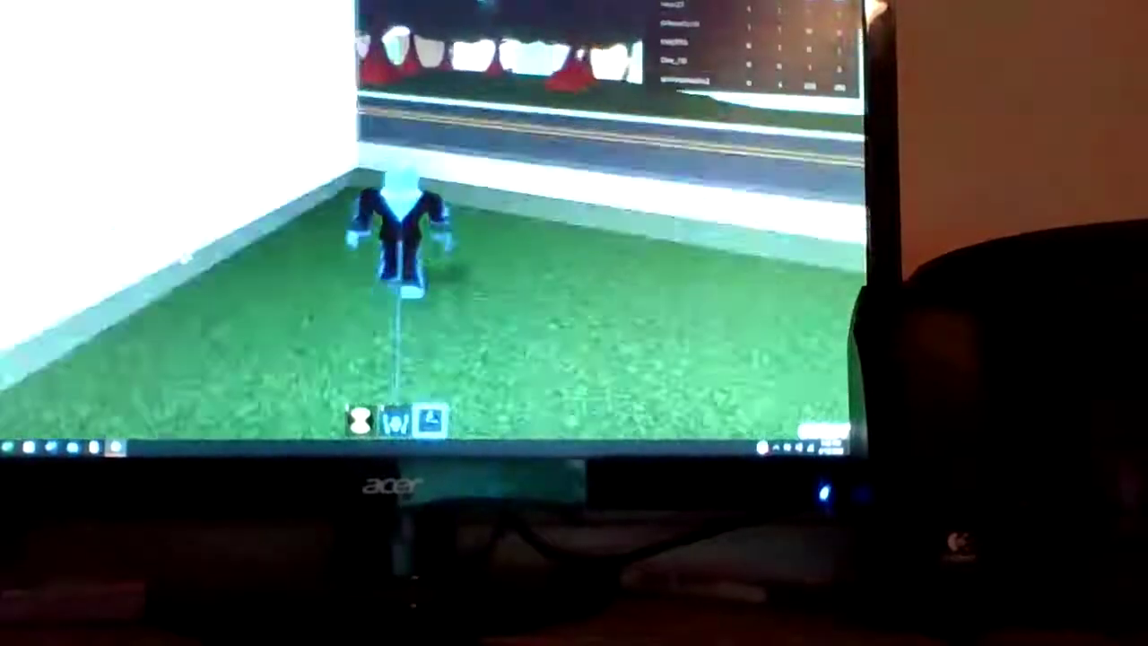
key("s")
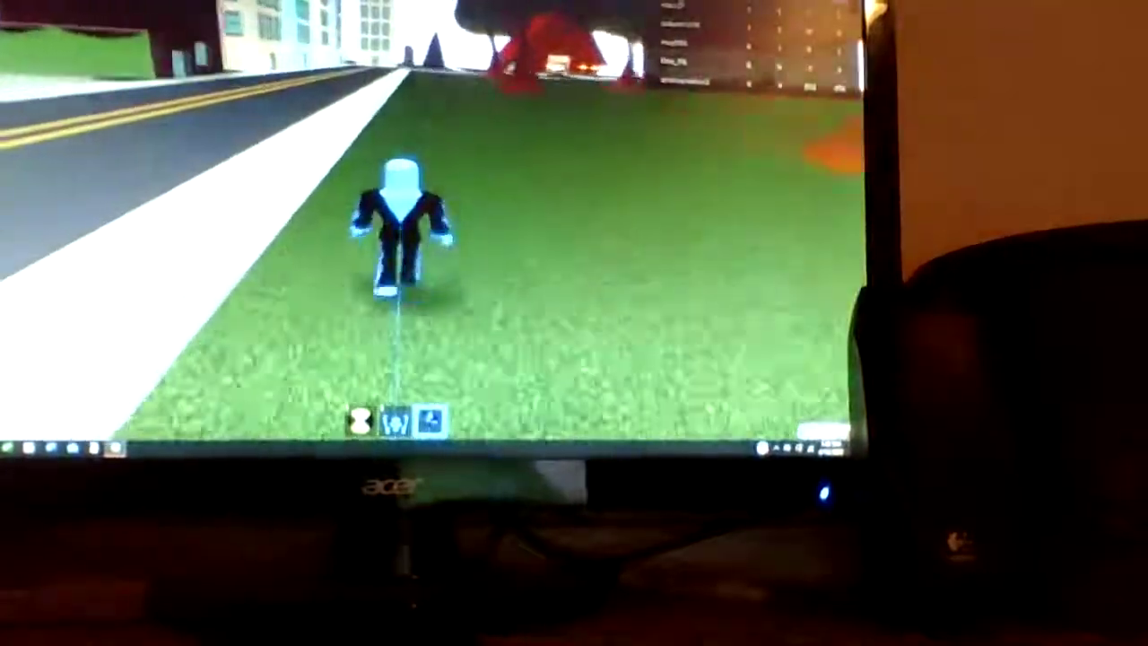
key("w")
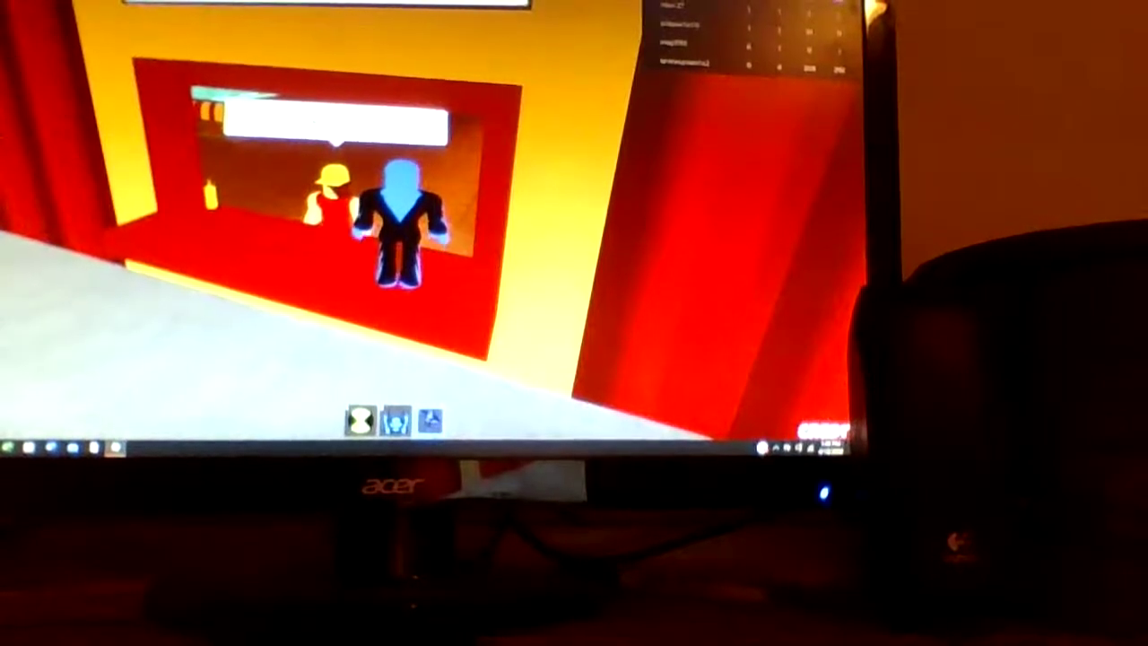
Walk around the shop room up to the booth counter, then face the open room
key("a")
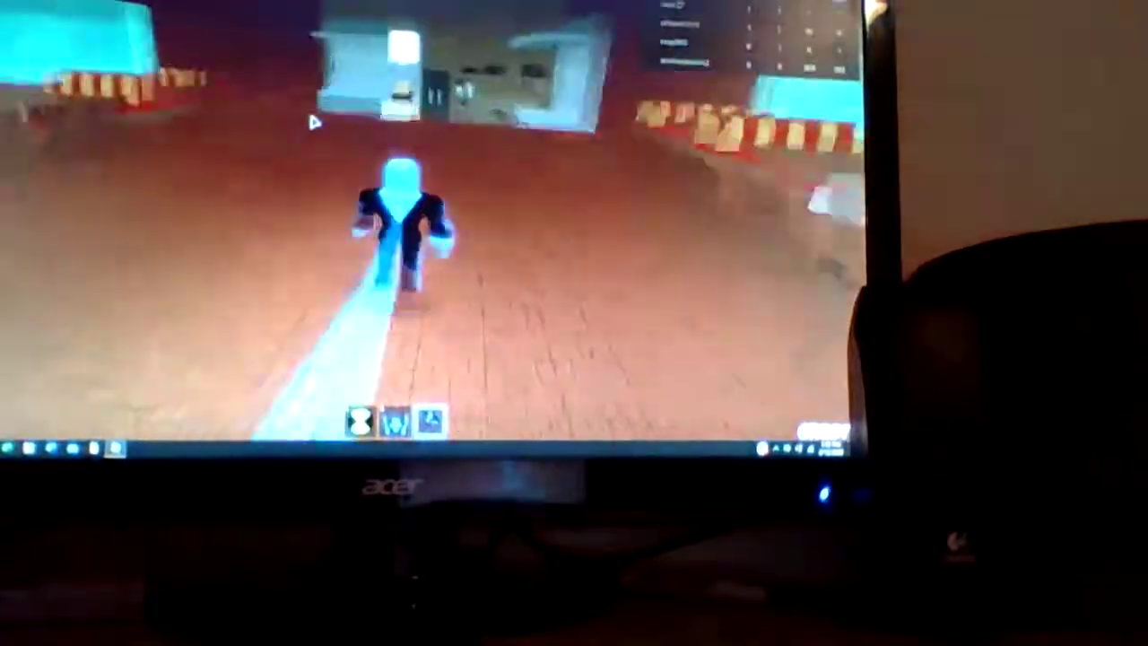
key("a")
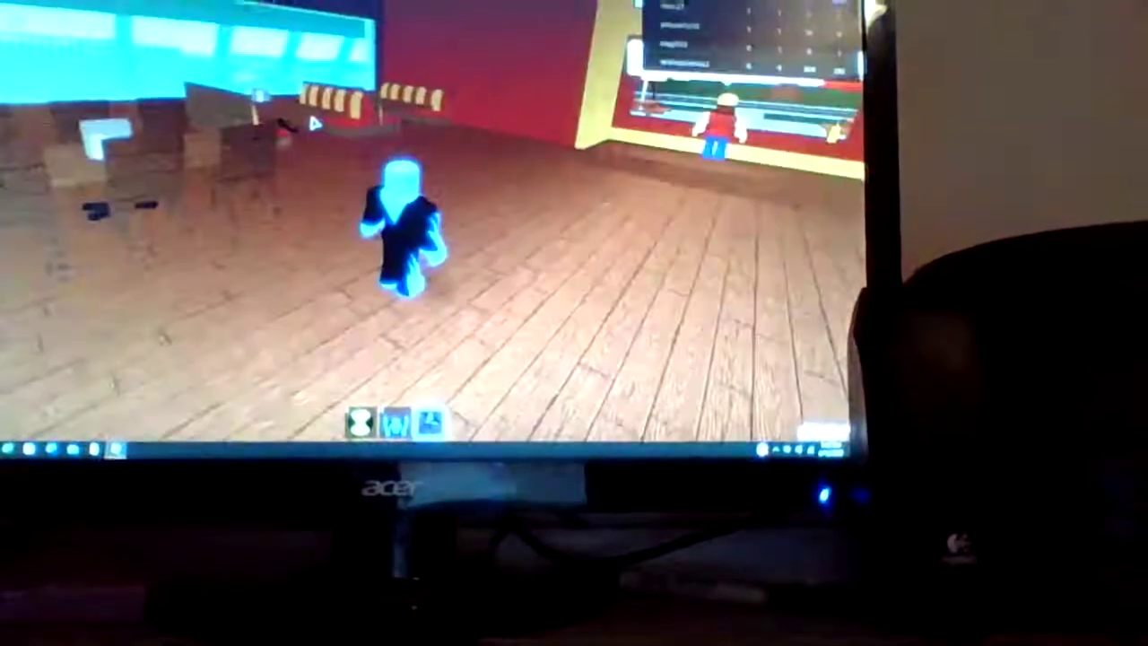
key("w")
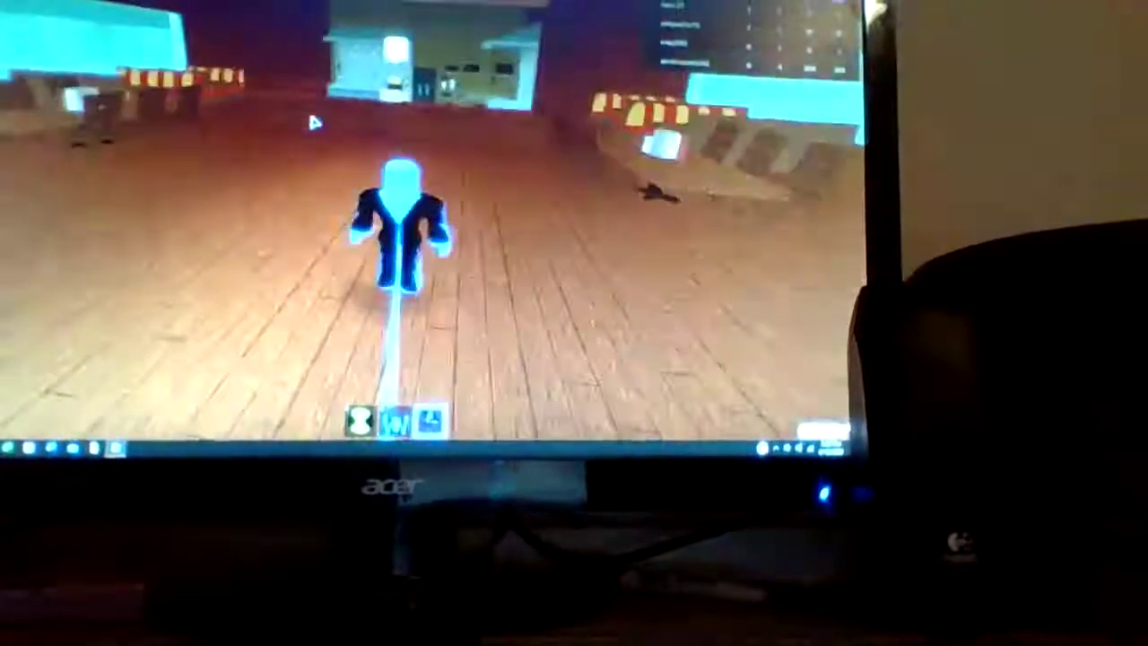
key("w")
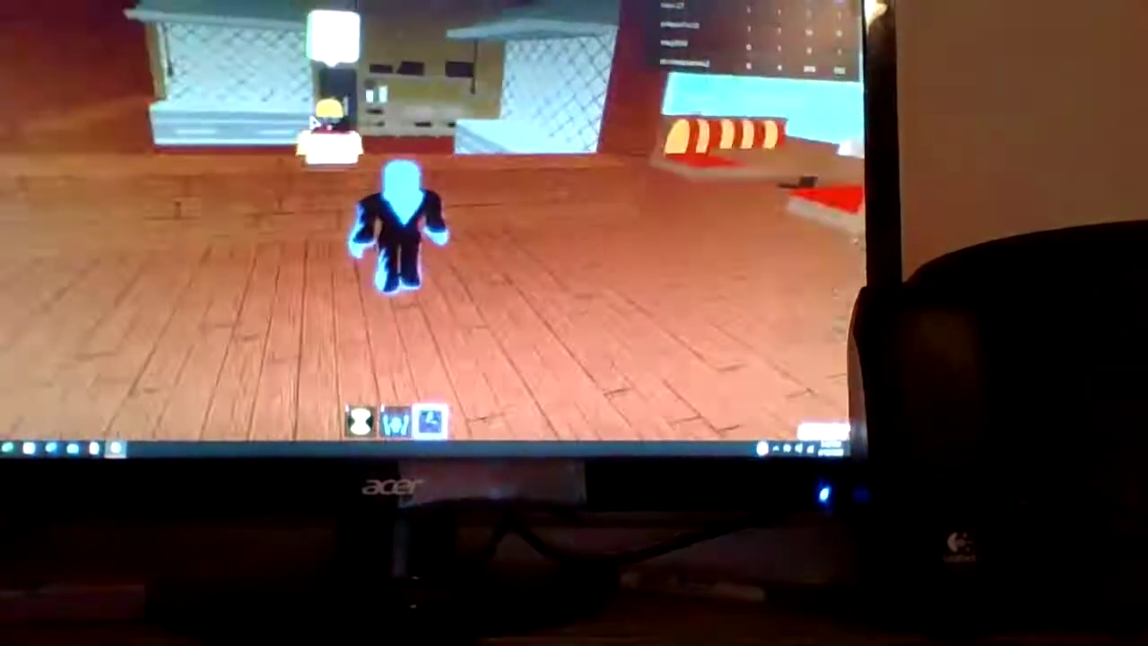
key("s")
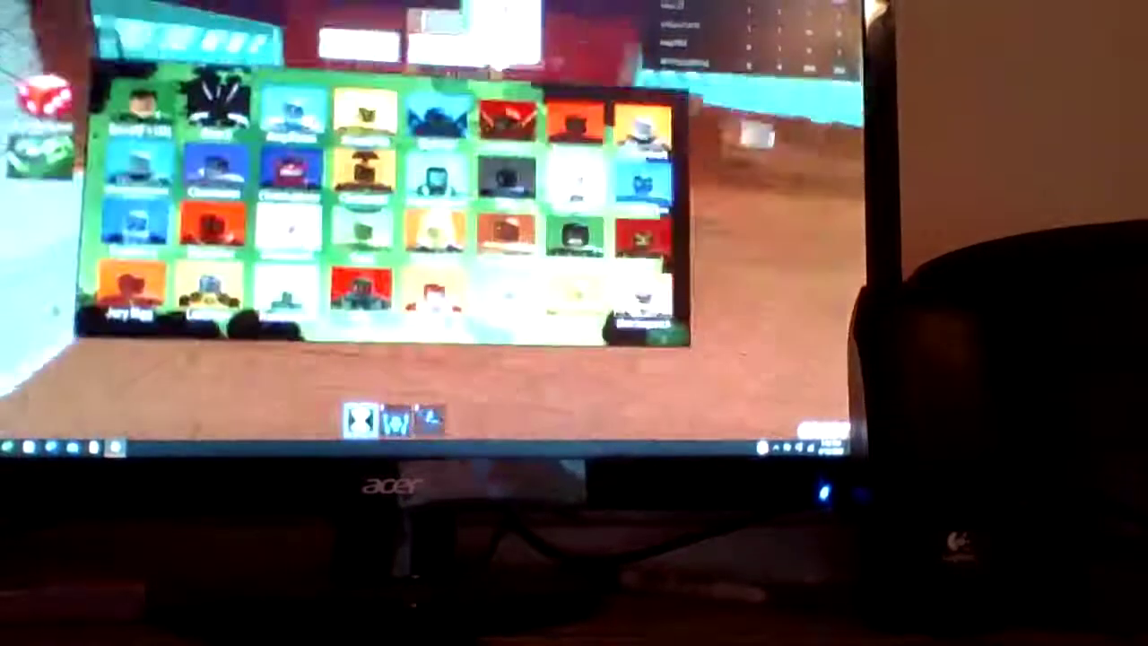
Pick a new form from the alien selection grid and walk toward the back wall
key("3")
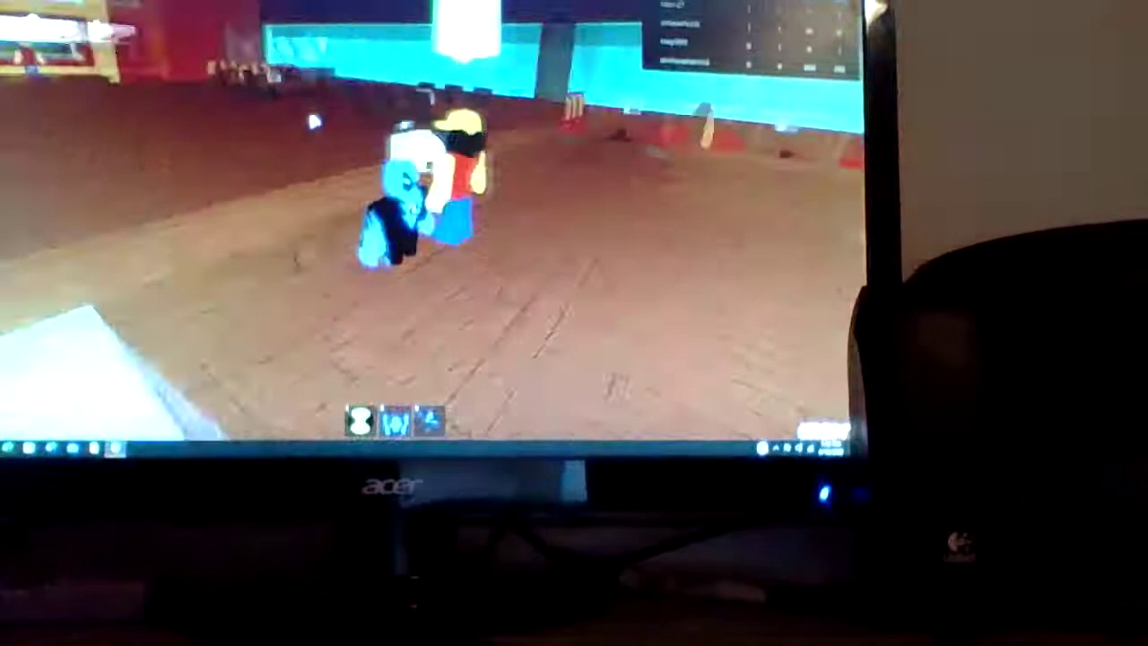
key("3")
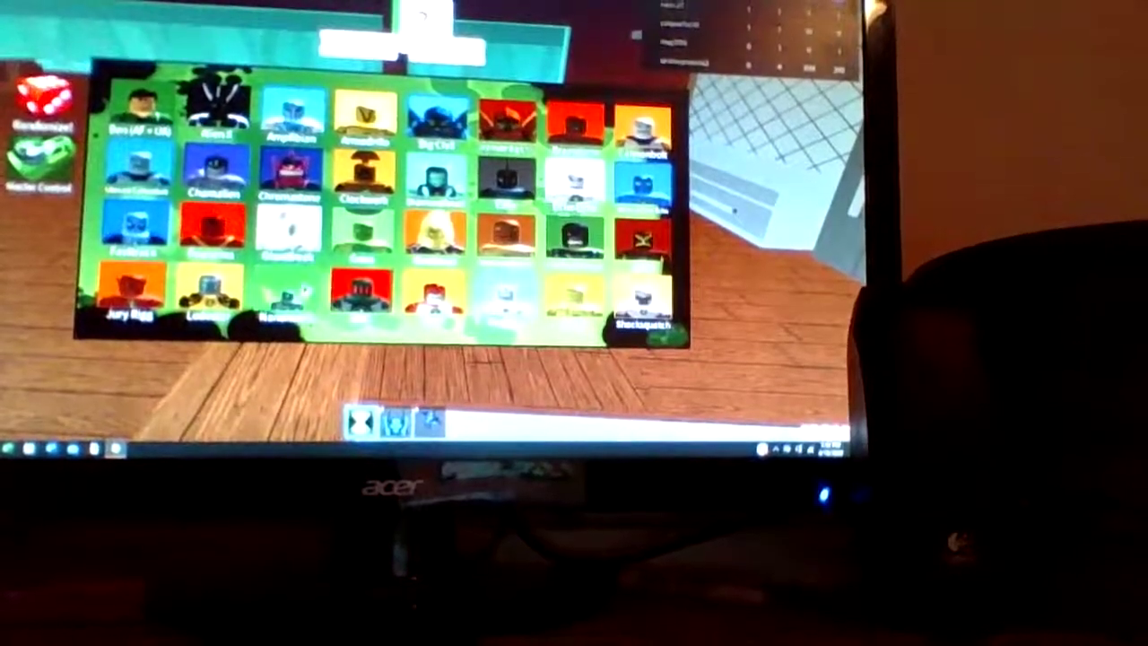
left_click(458, 227)
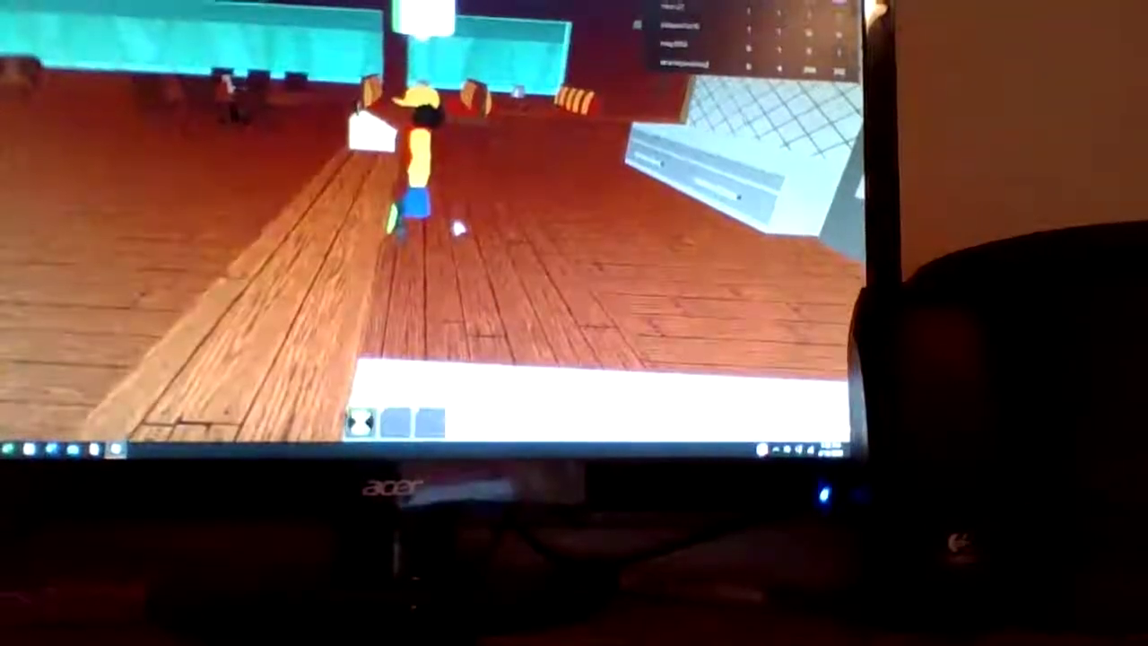
key("w")
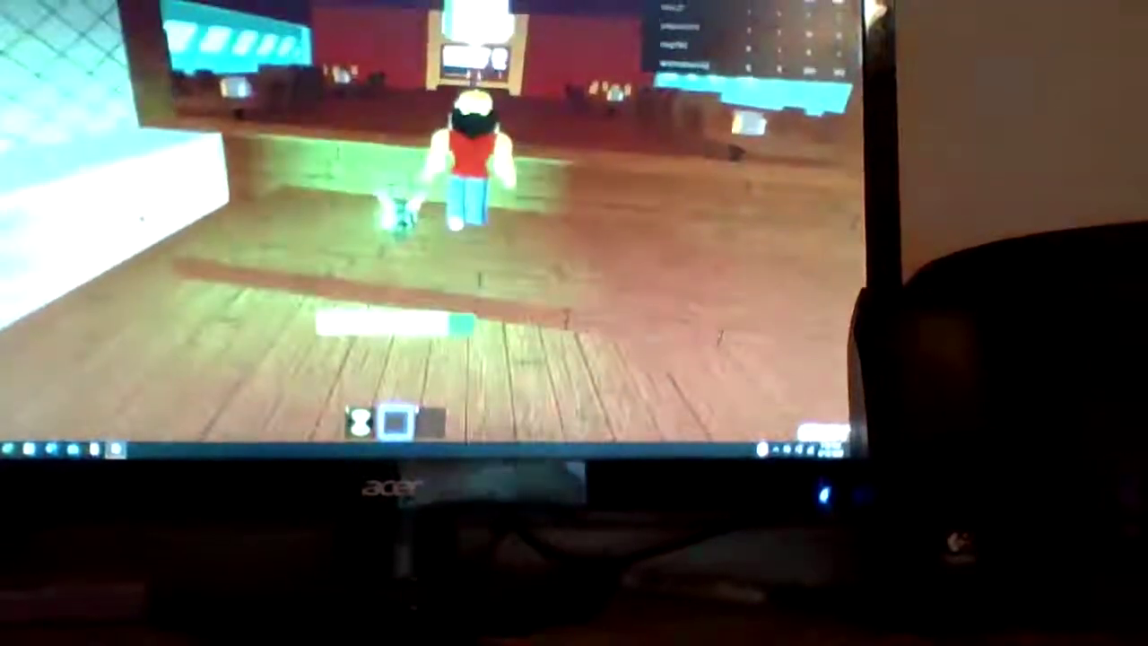
Fire the green energy attack at the striped barrier and cross the wooden floor
key("2")
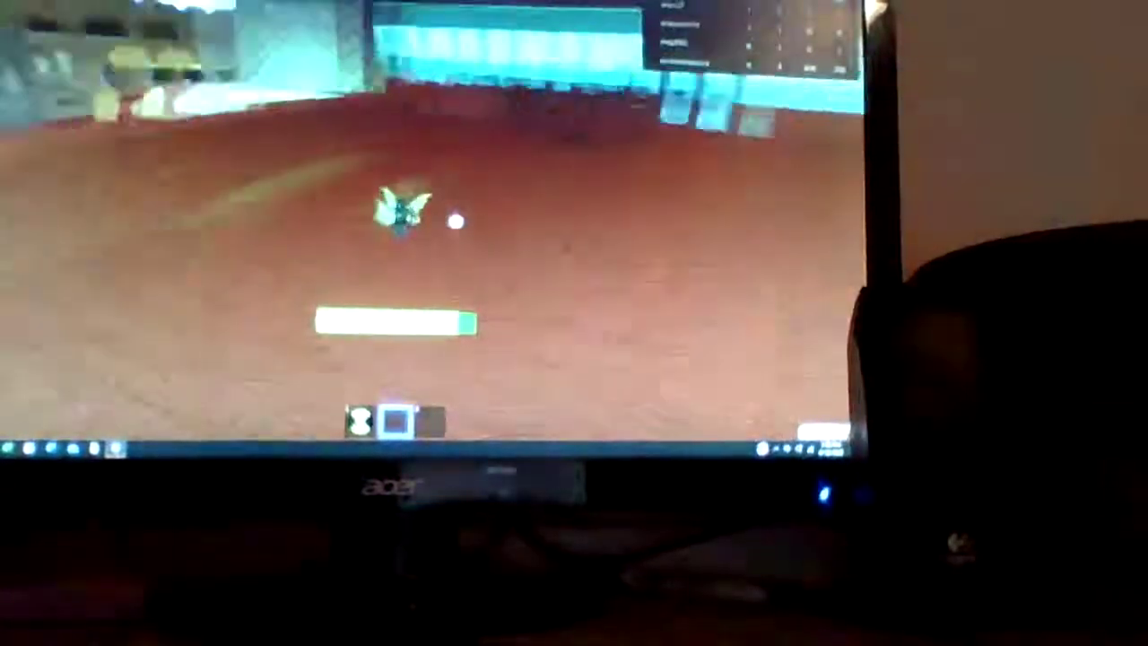
key("w")
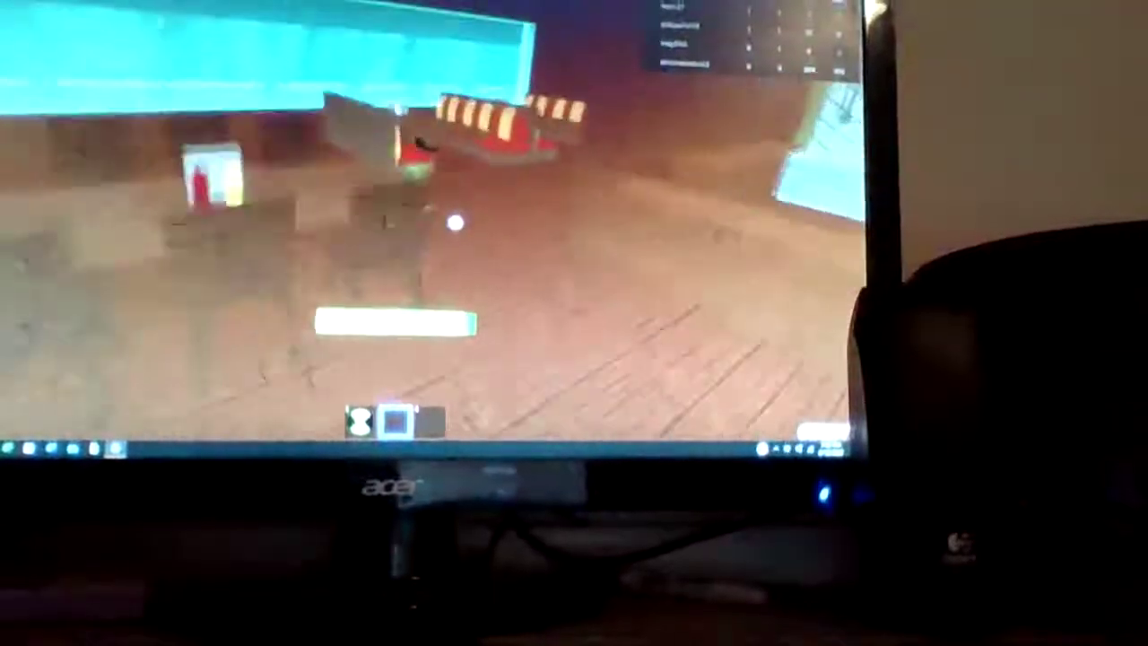
left_click(455, 220)
key("w")
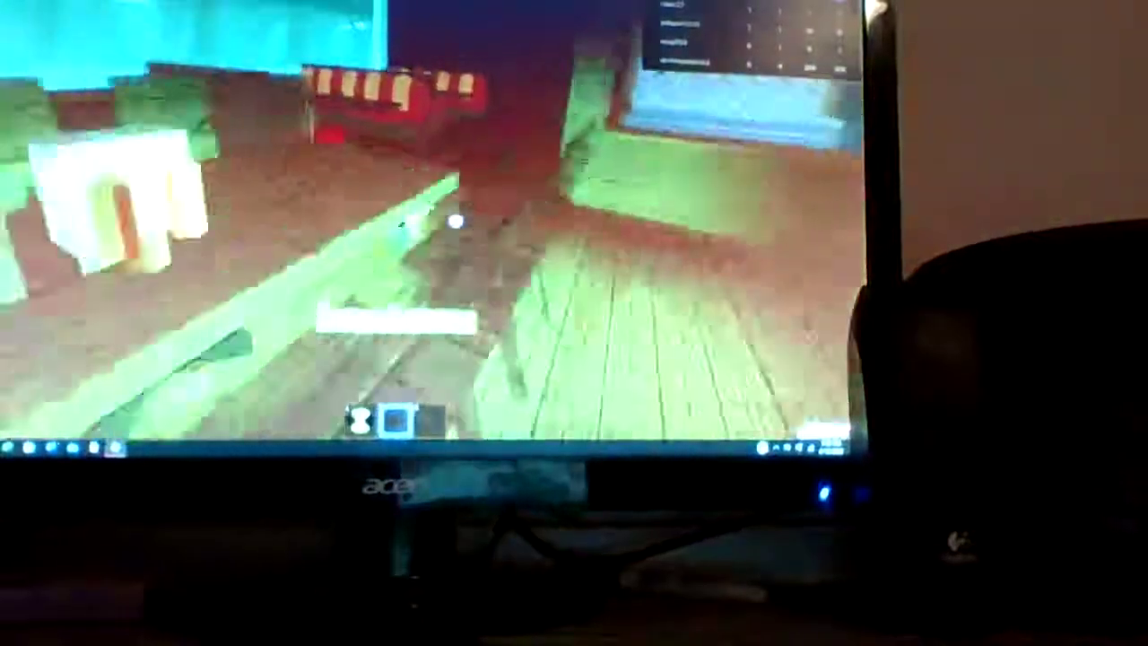
key("w")
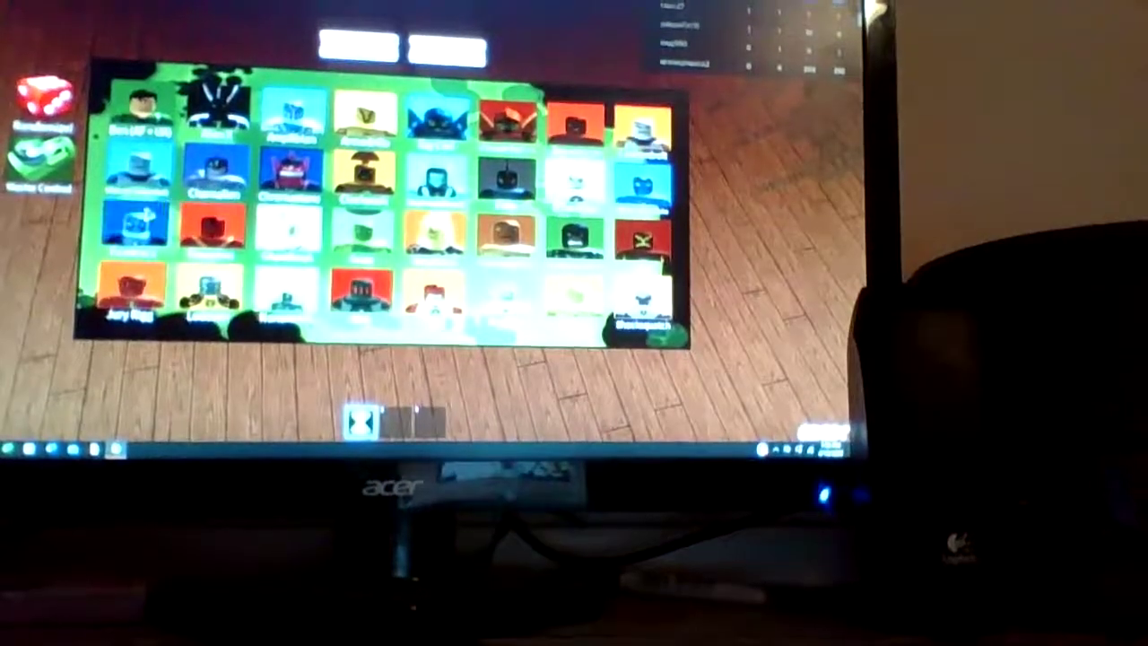
Transform into the blue glowing alien and equip its second and third abilities
left_click(157, 211)
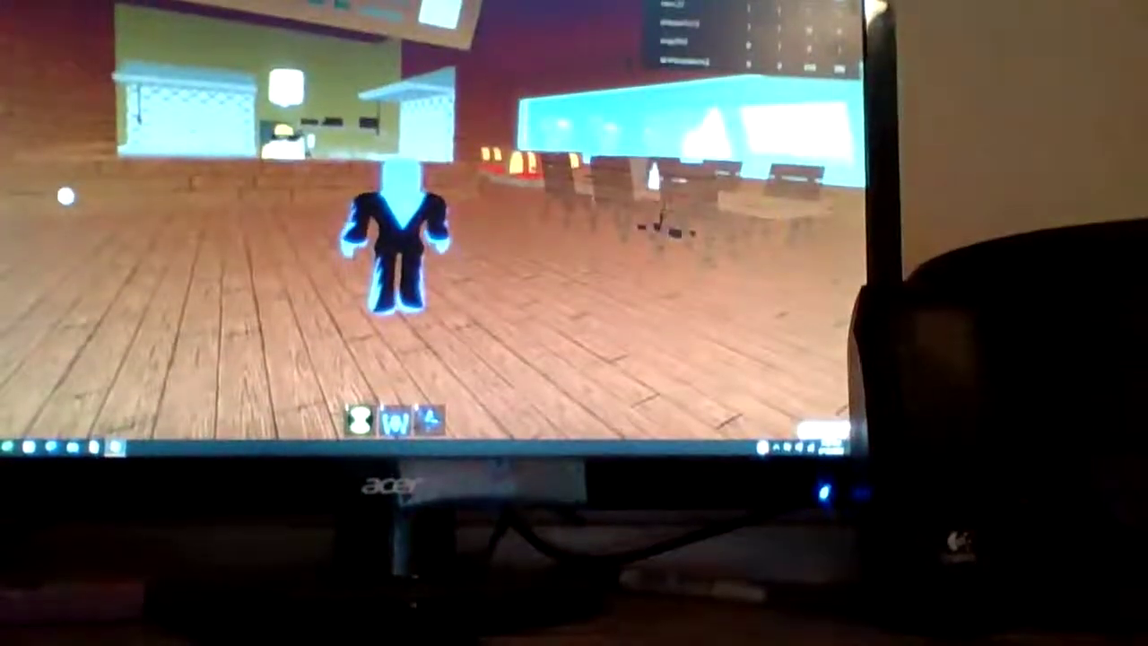
key("w")
key("2")
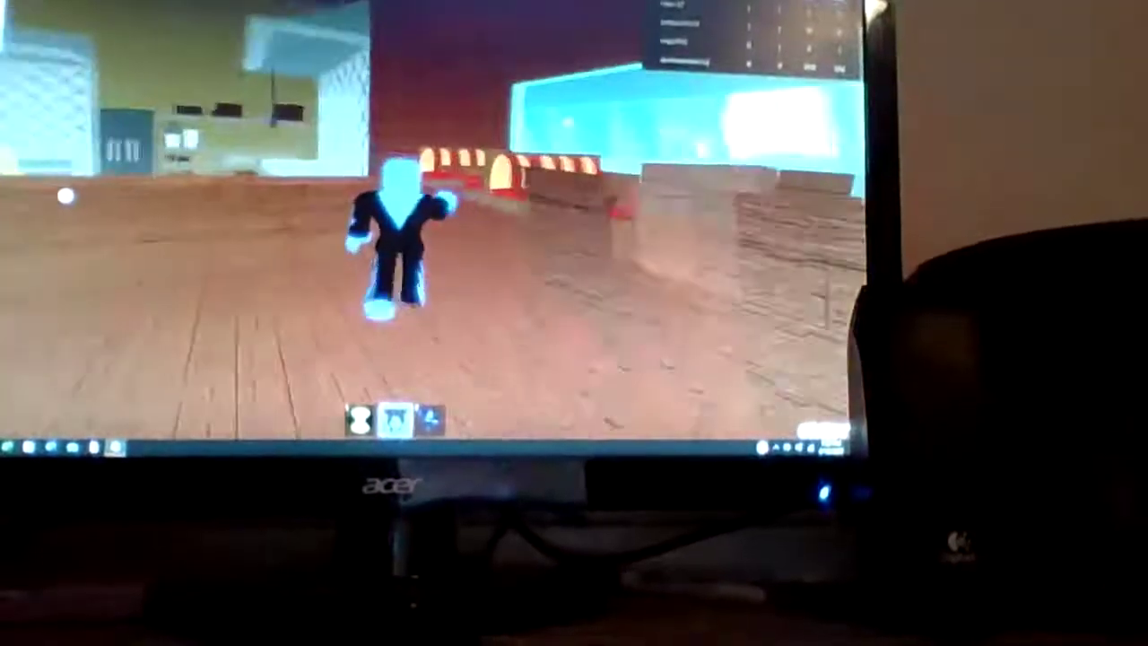
key("3")
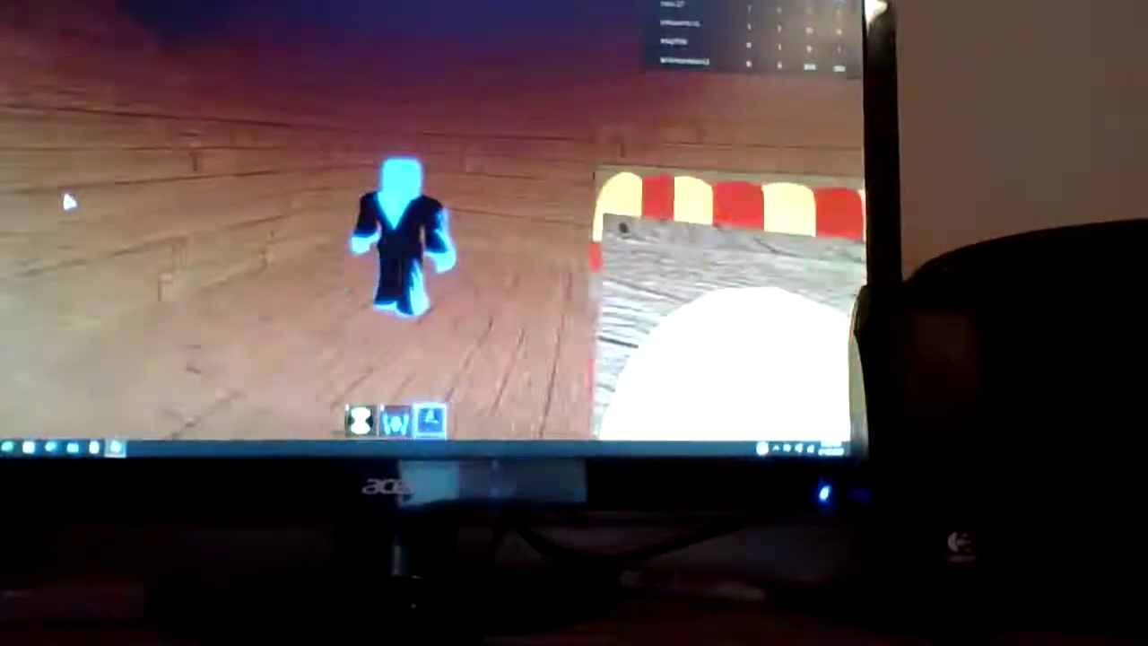
Walk the blue alien along the wooden walkway and back to the table between booths
key("w")
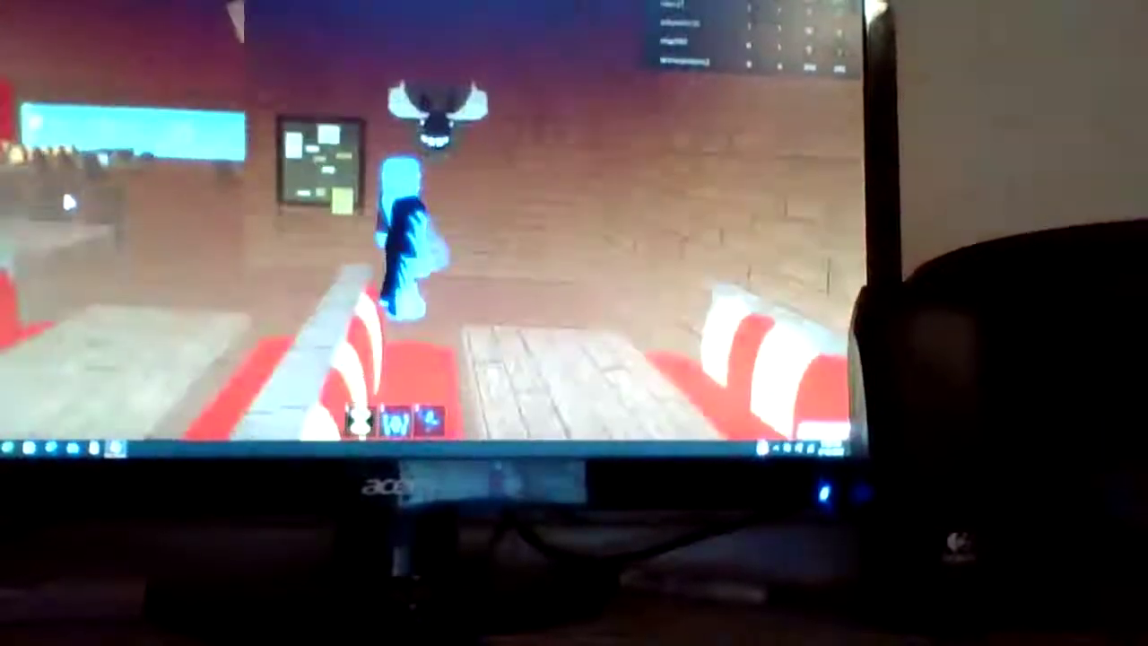
key("w")
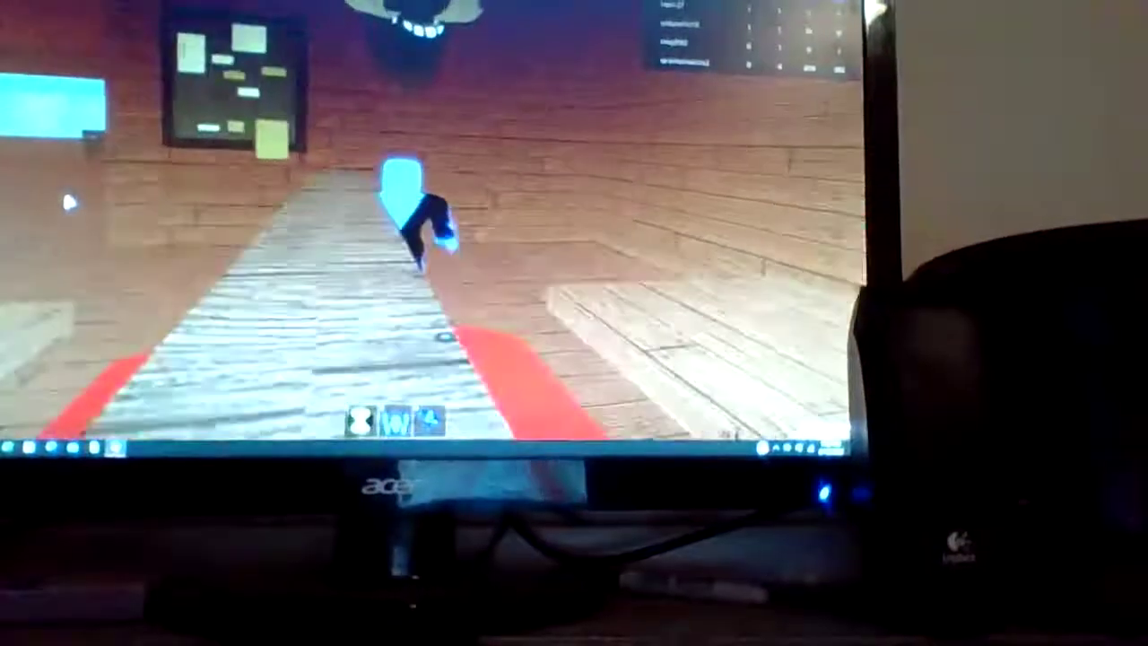
key("s")
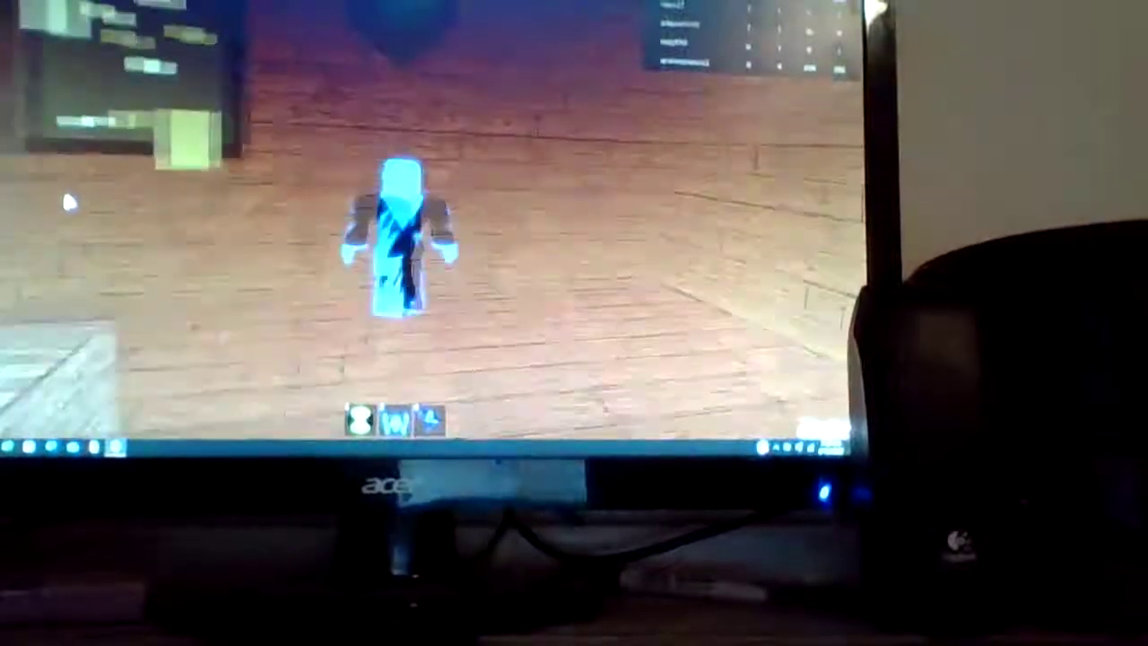
key("s")
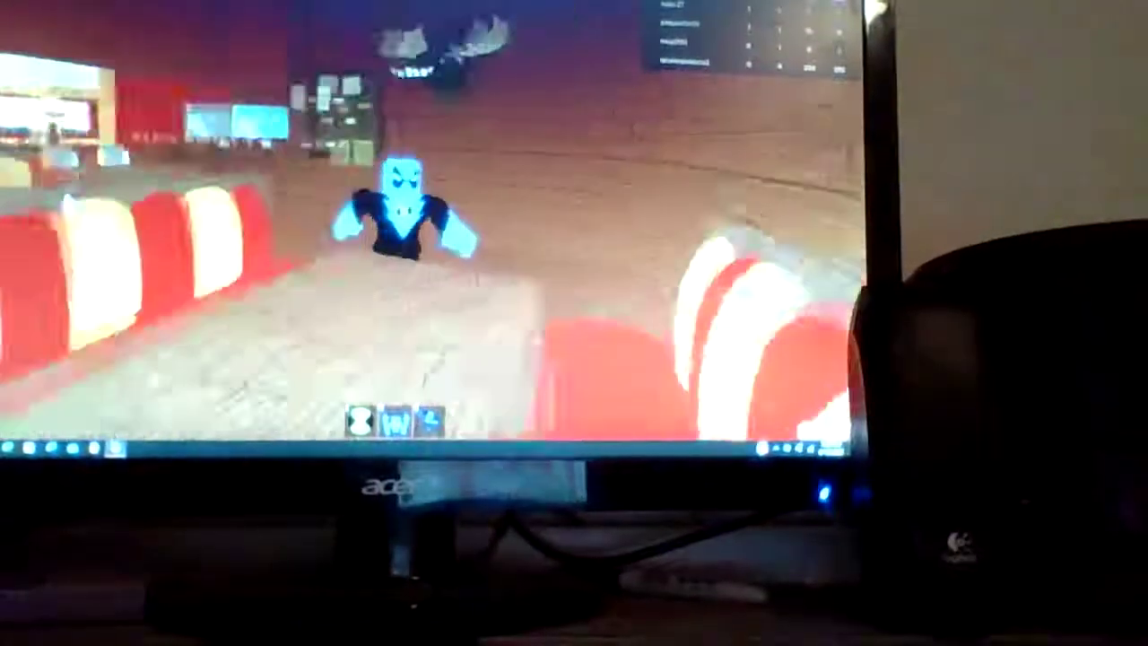
Turn the view and walk across the room toward the red wall and yellow booth
key("Left")
key("s")
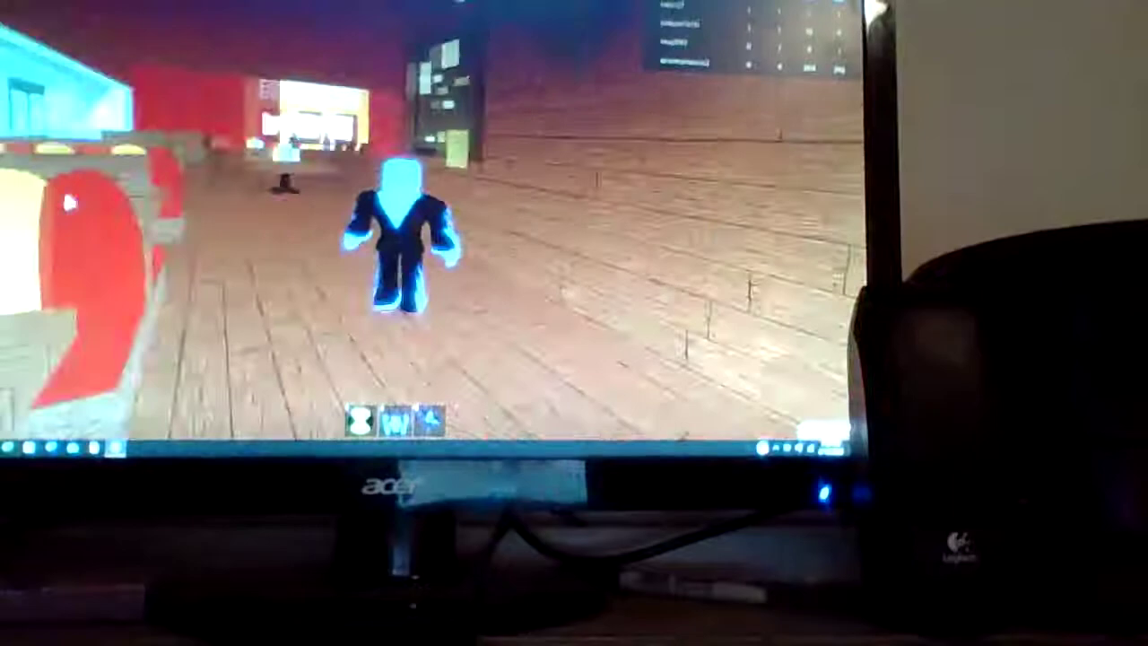
key("Left")
key("Left")
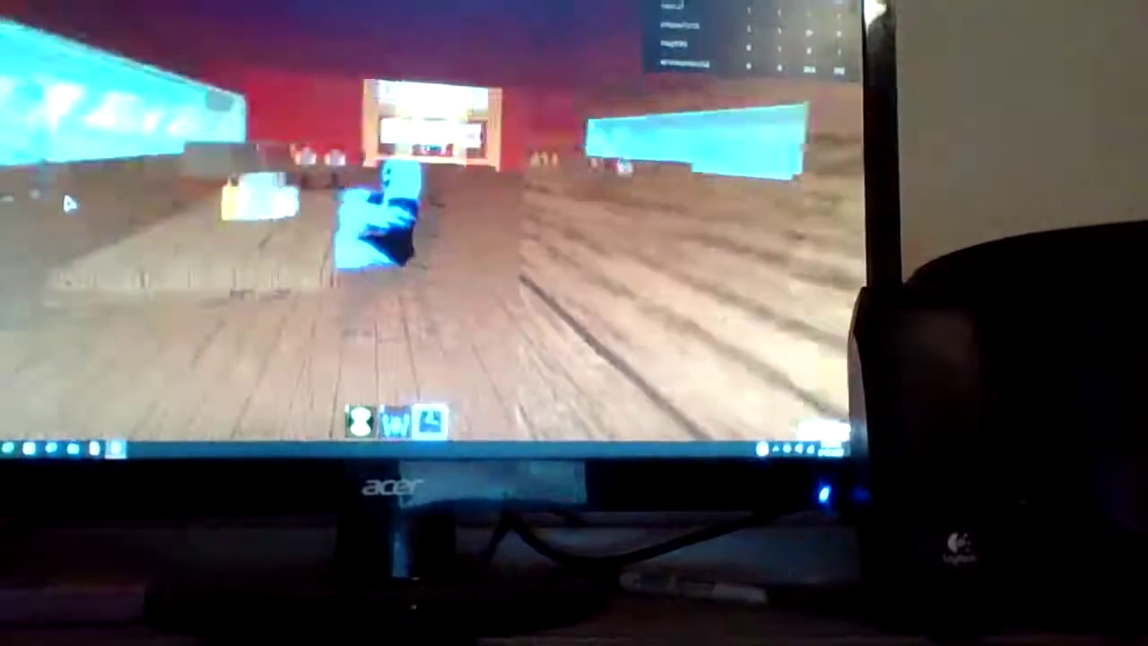
key("w")
key("Left")
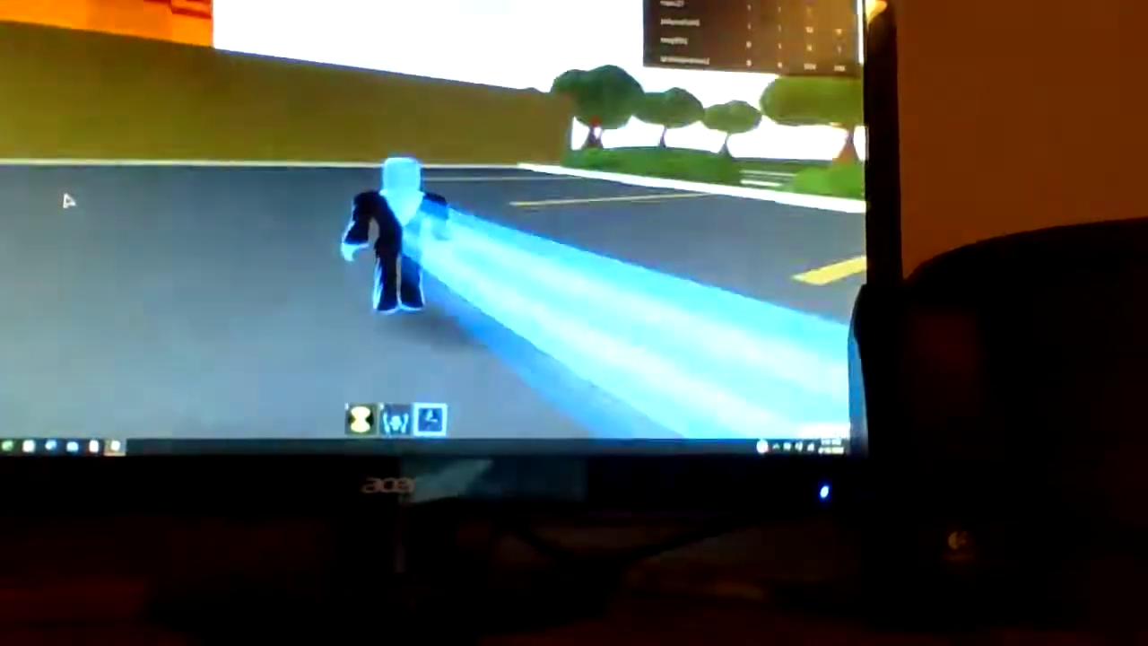
Dash along the yellow and orange walls, grow into the giant alien, then open the form grid
key("d")
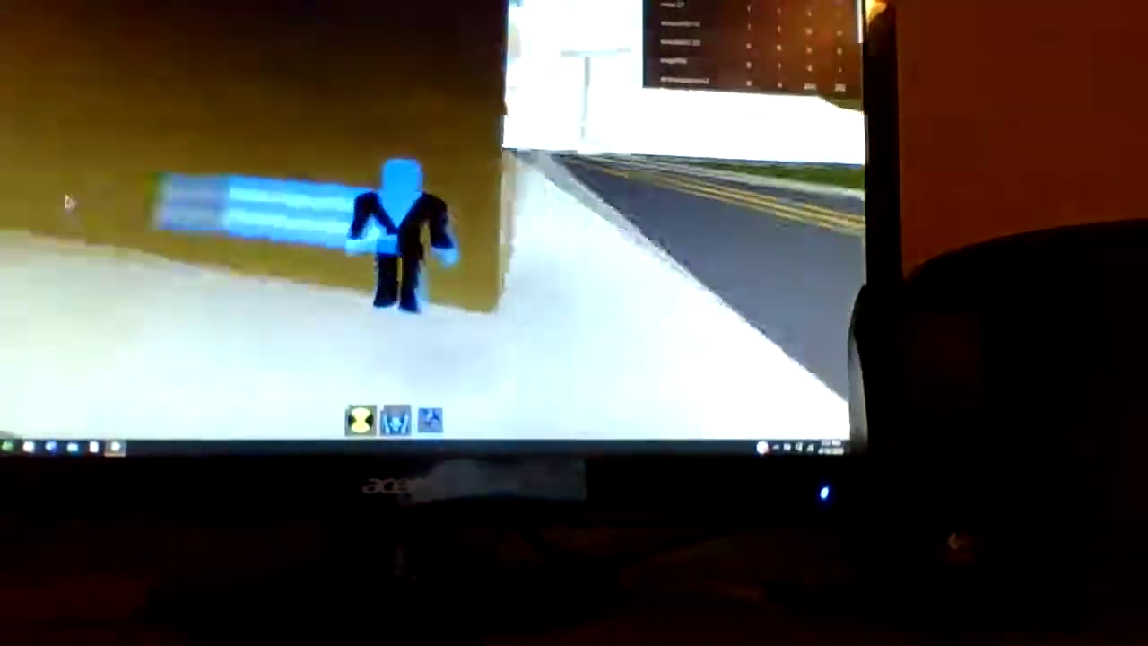
key("w")
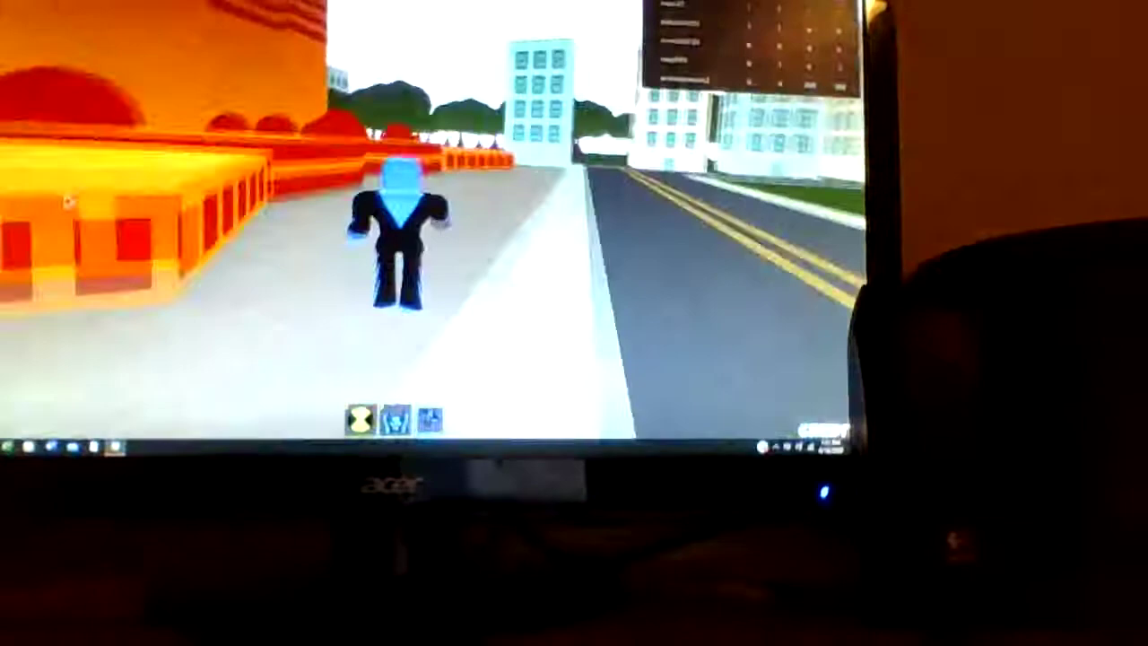
key("a")
key("w")
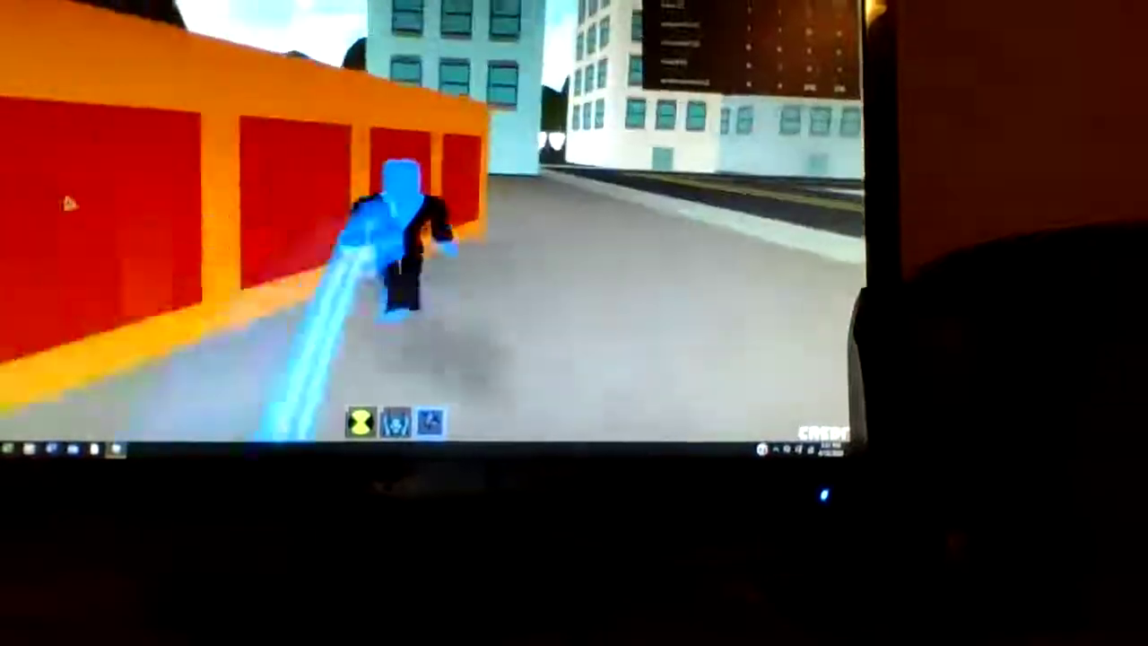
key("w")
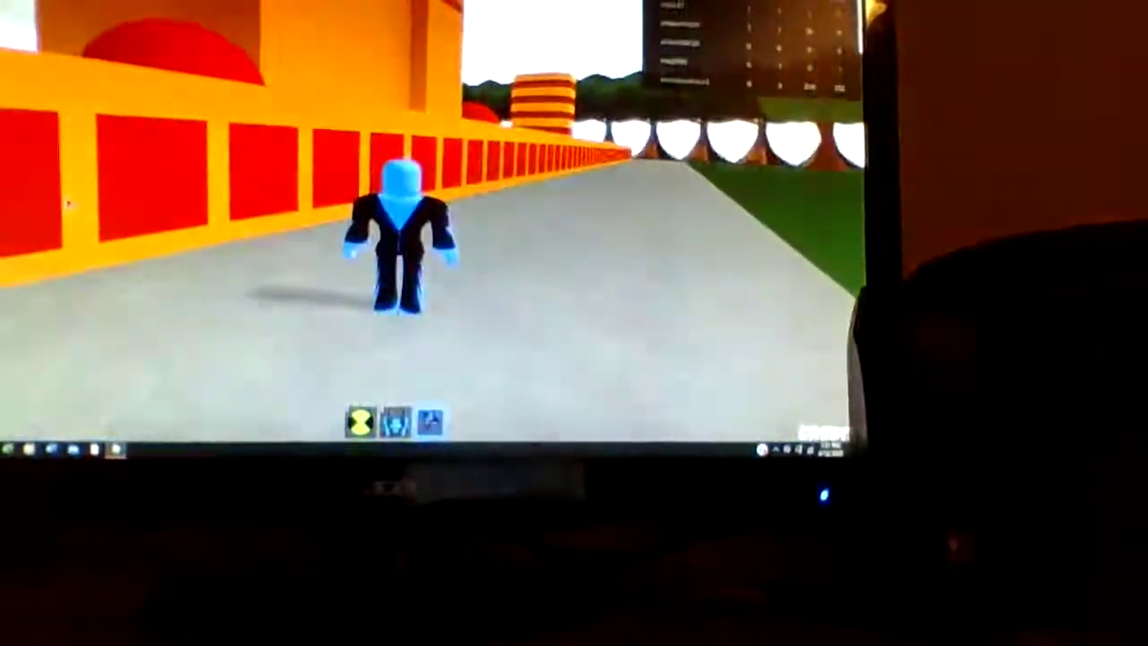
key("3")
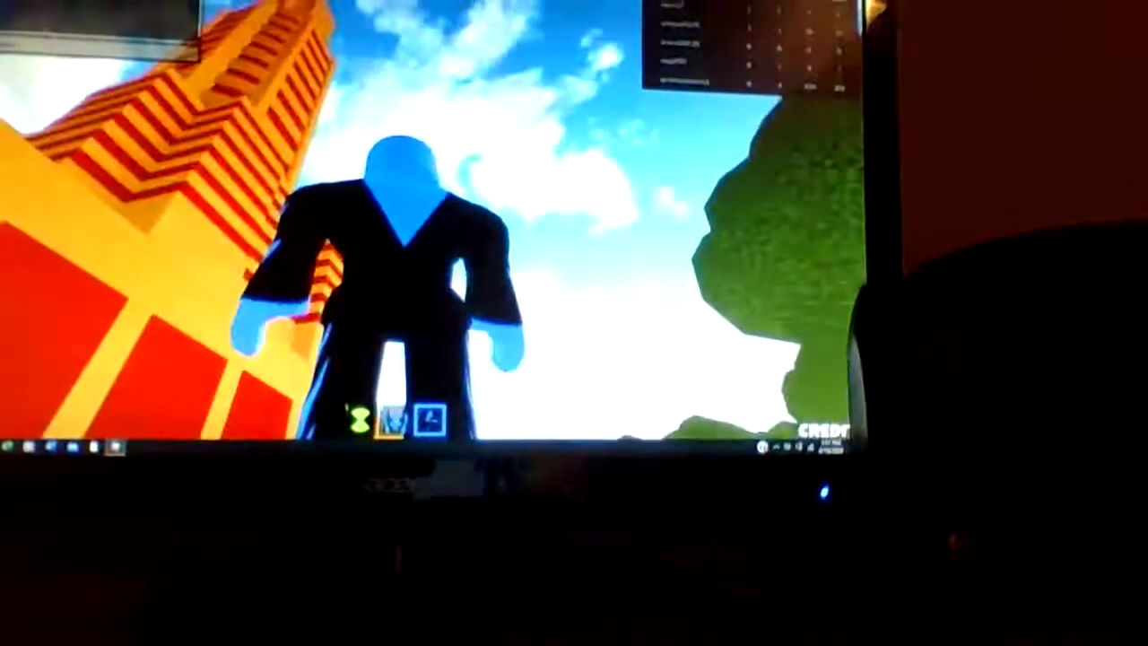
key("1")
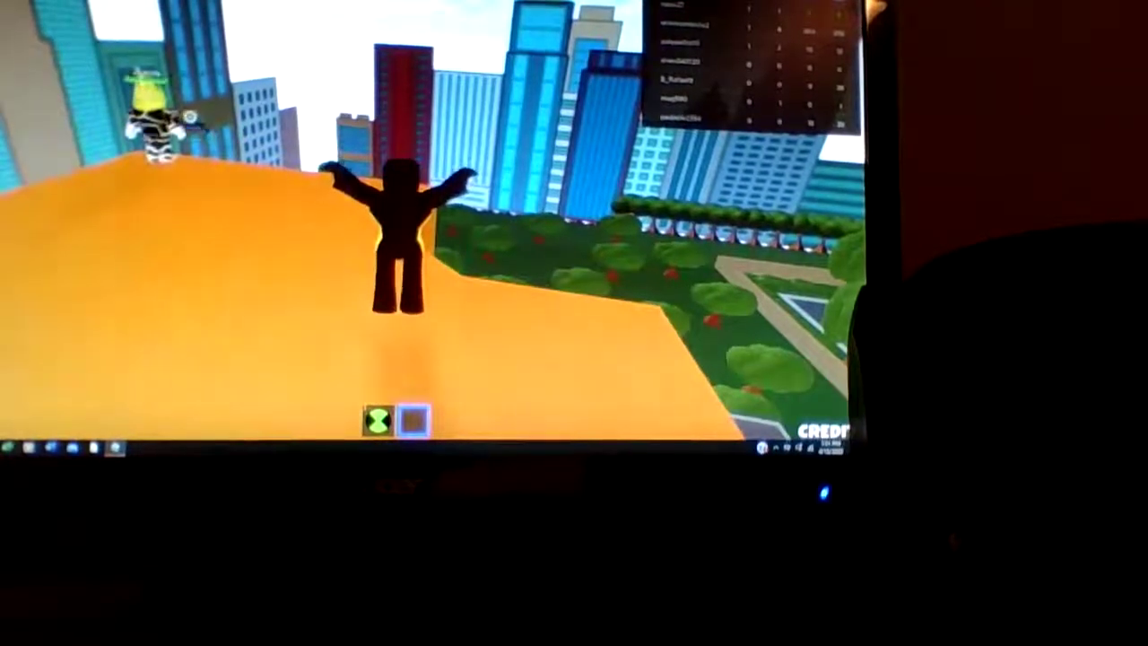
Pick the grey alien from the selection grid to transform into it
left_click(269, 174)
left_click(269, 174)
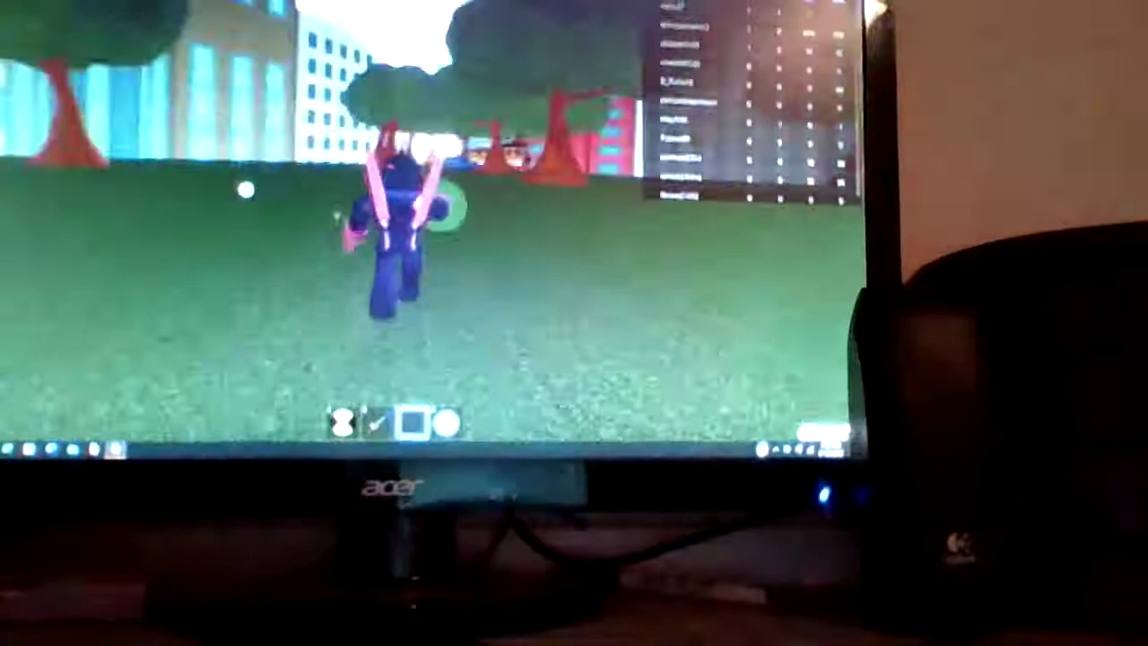
As the red alien, run past the trees to the red car, swapping abilities along the way
key("1")
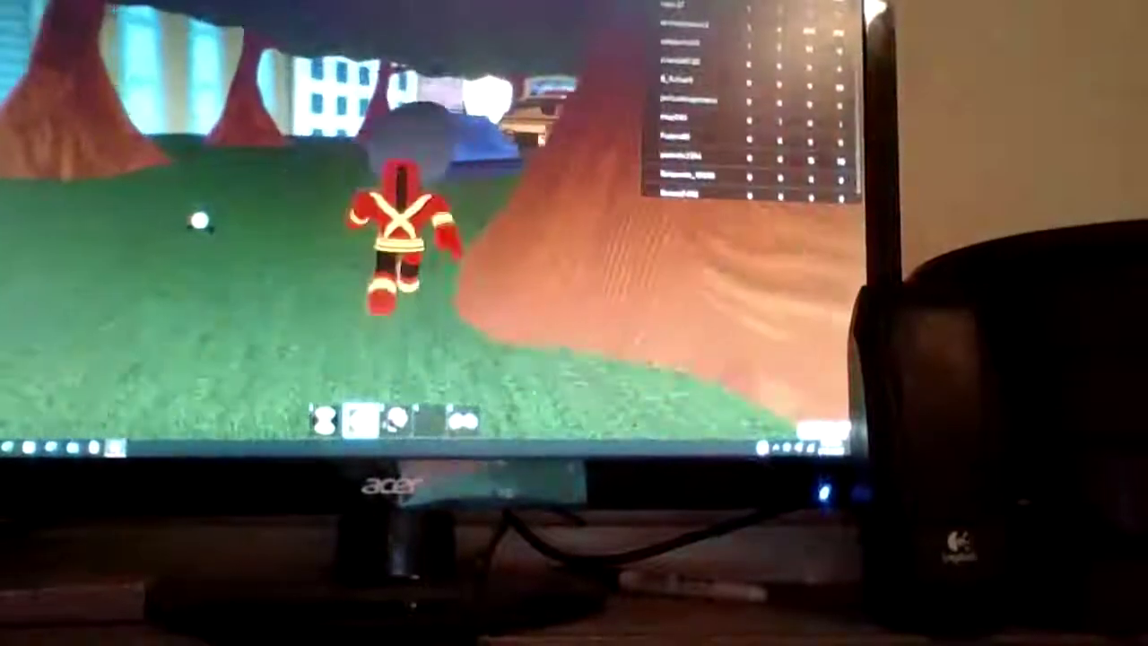
key("w")
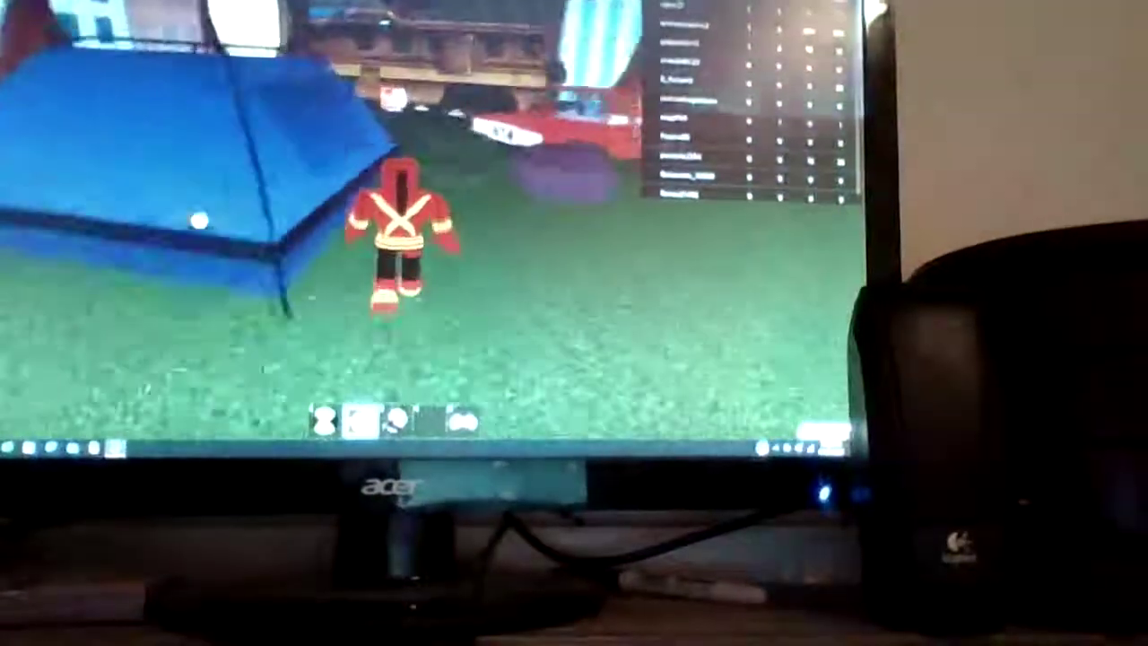
key("w")
key("3")
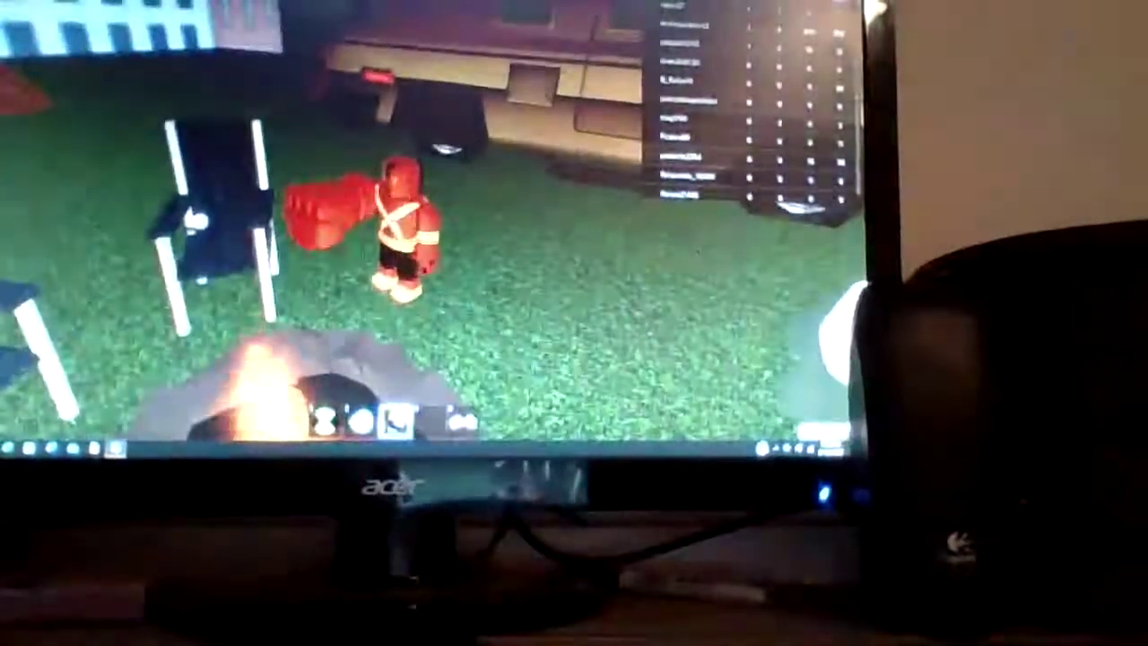
key("a")
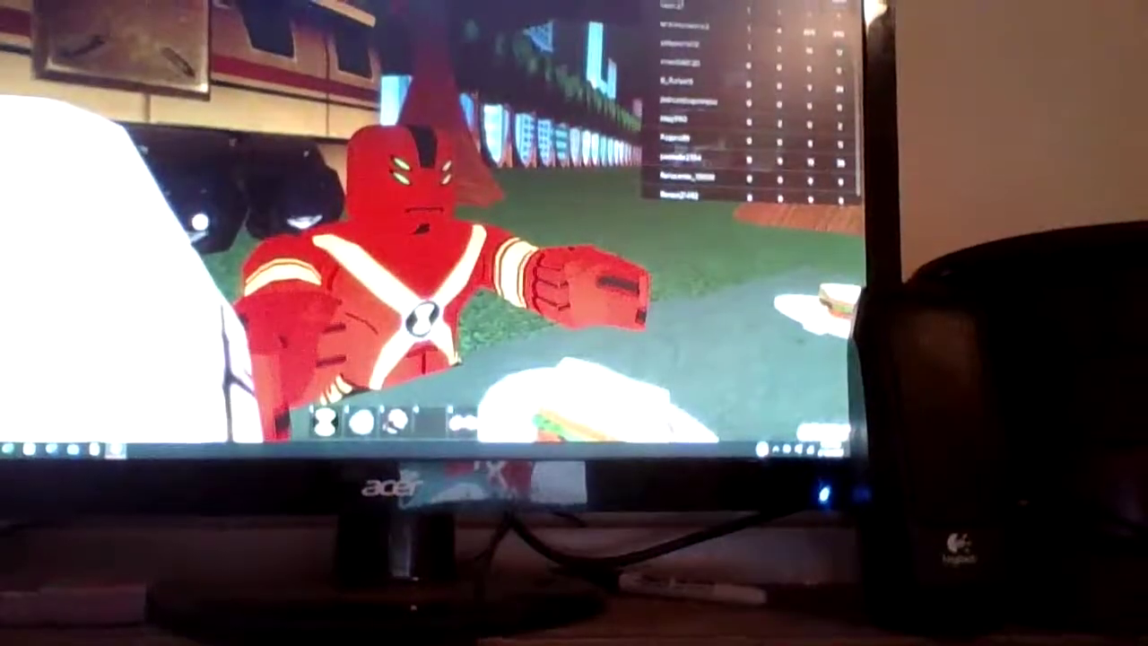
key("2")
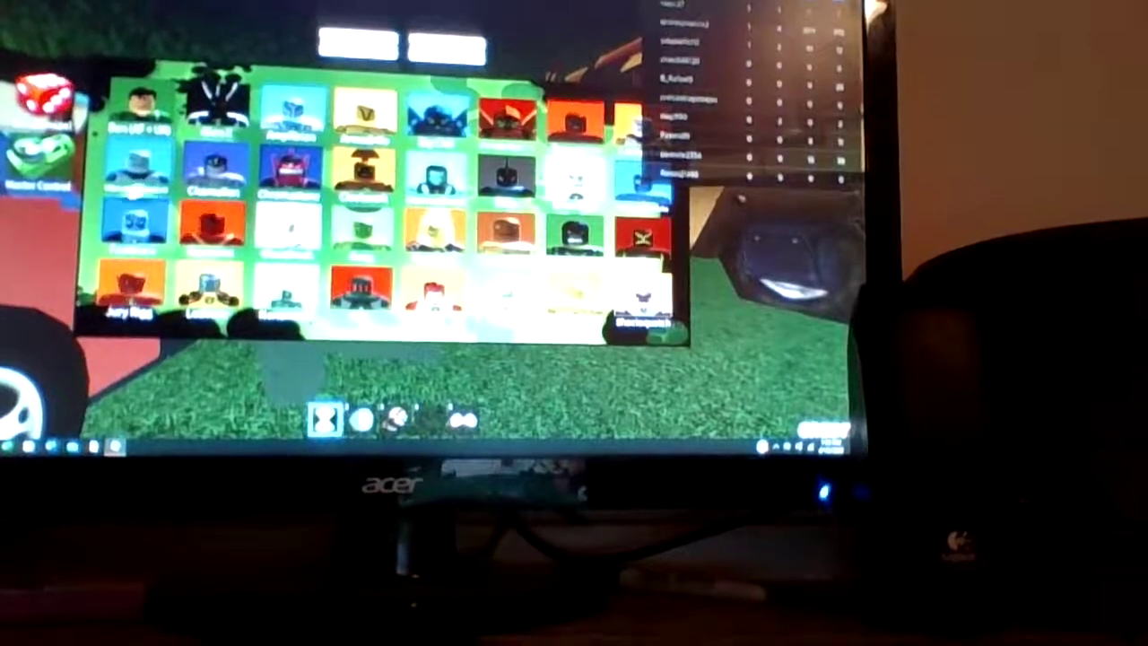
scroll(370, 294, "down", 5)
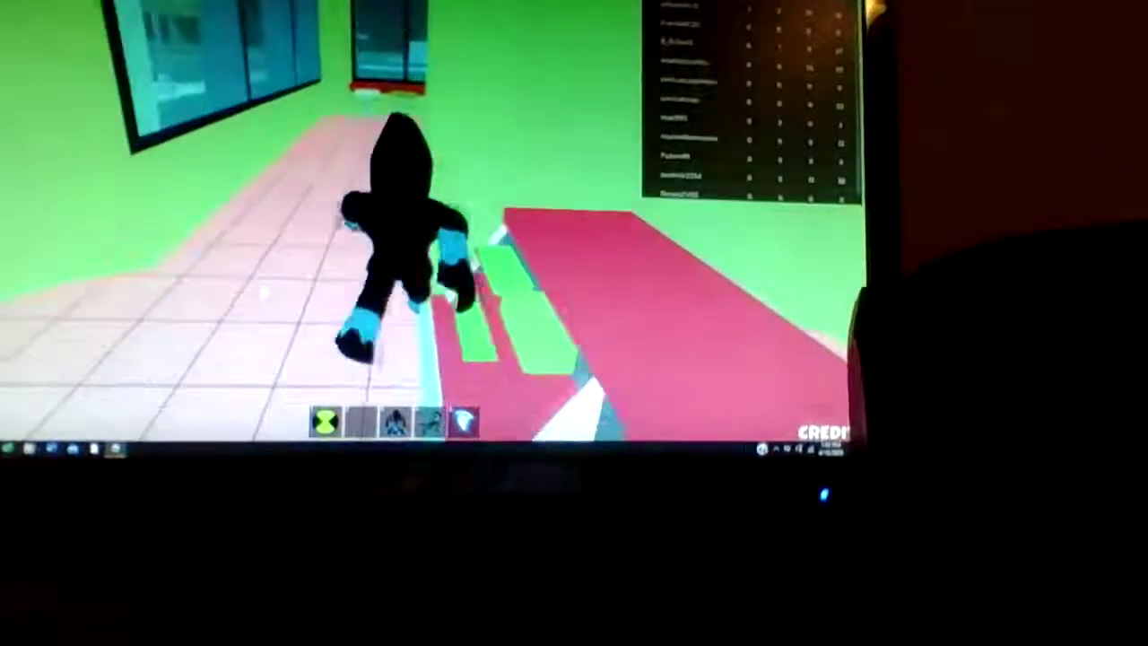
key("w")
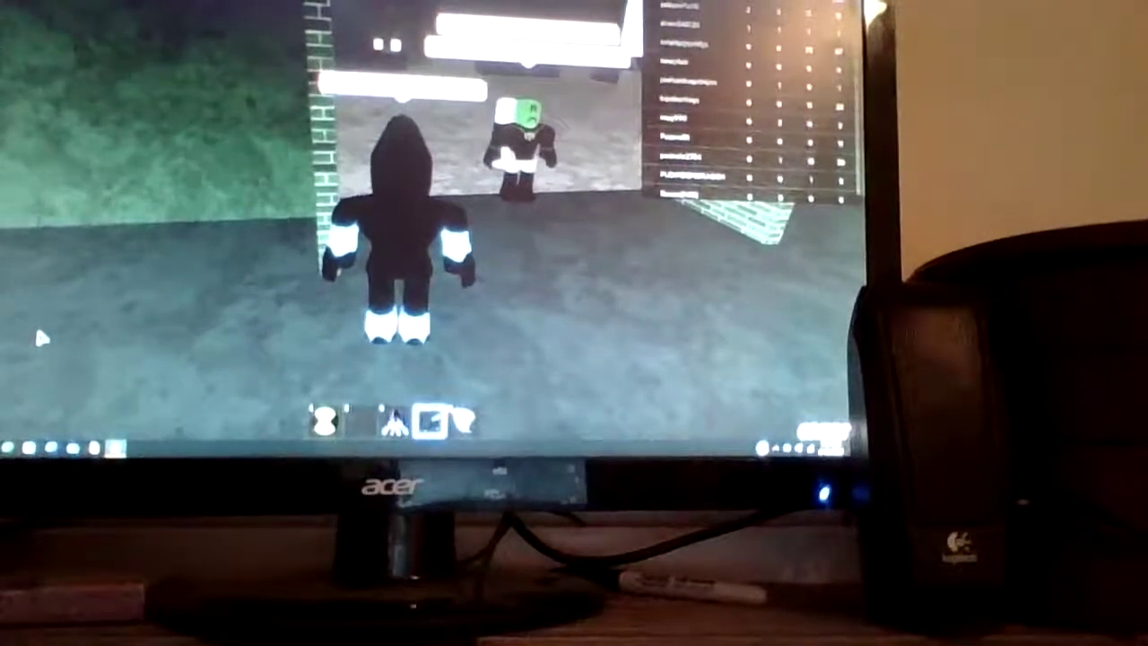
Walk the black-and-blue alien past the other player into the red sphere room
key("w")
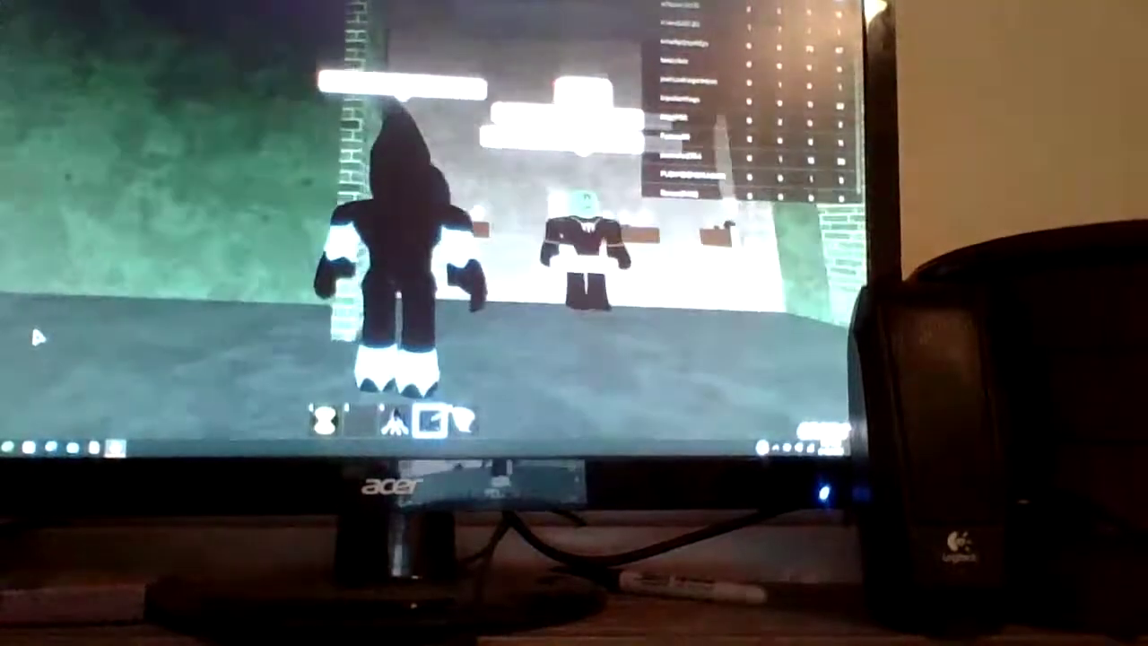
key("w")
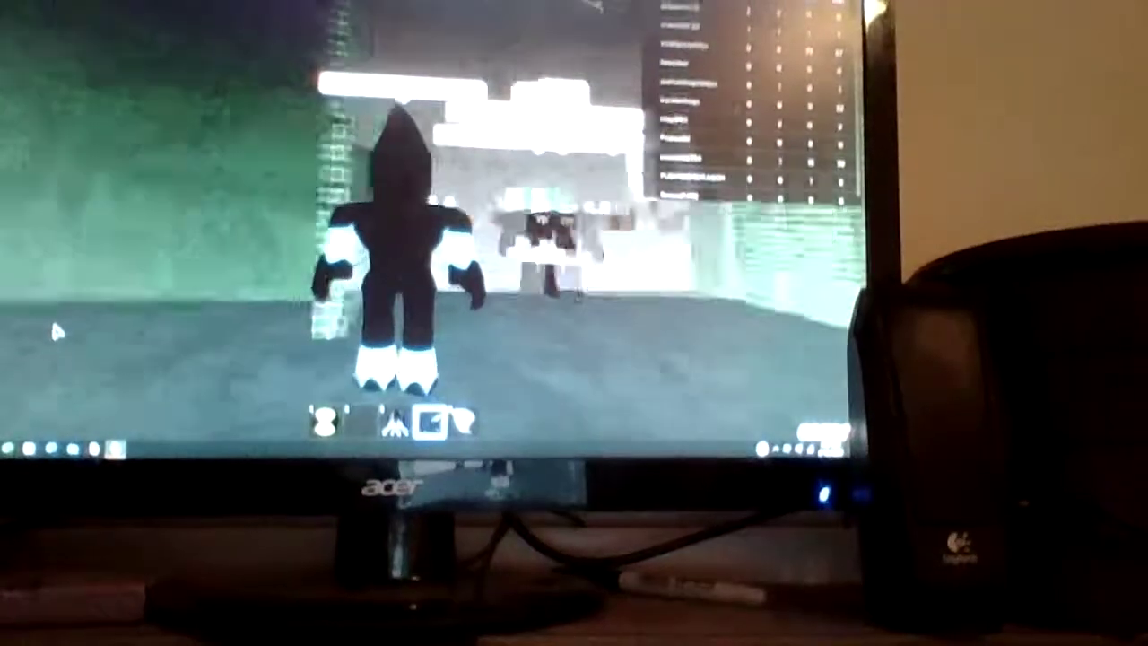
key("w")
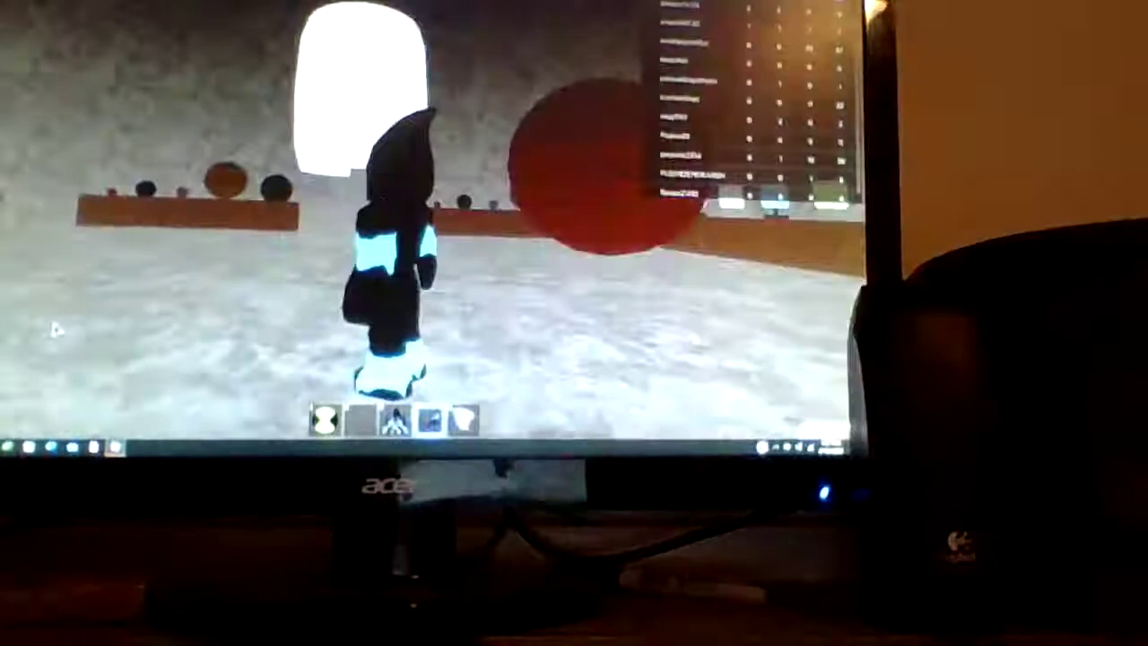
Turn toward the wooden platforms, equip and stow an inventory item, and step onto the floor
key("w")
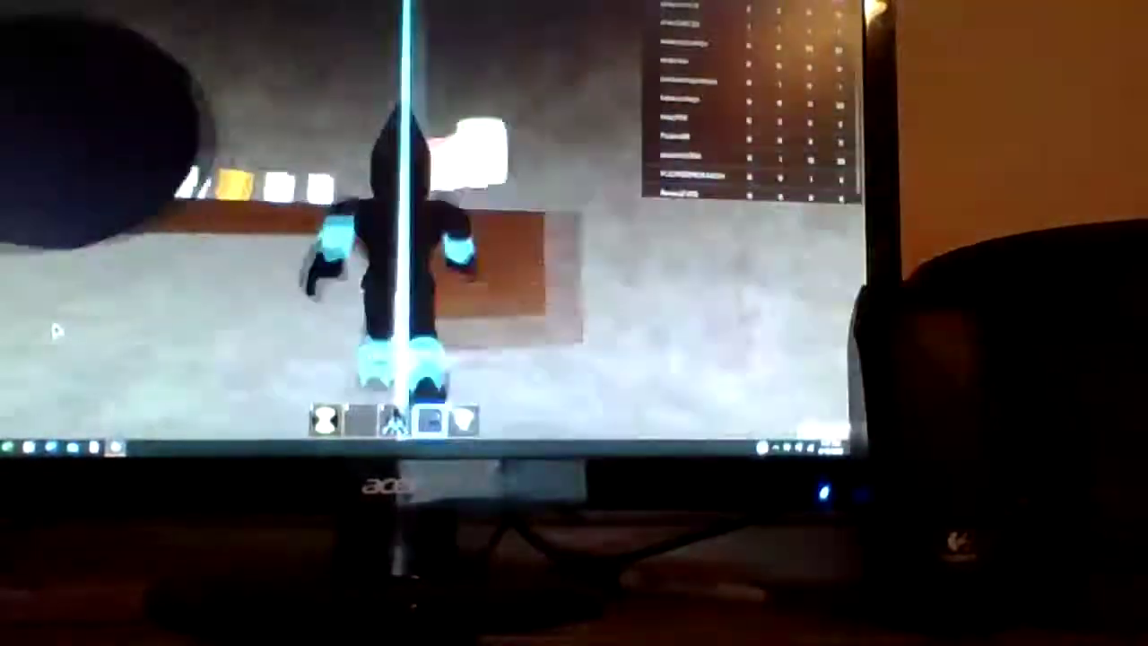
key("4")
key("w")
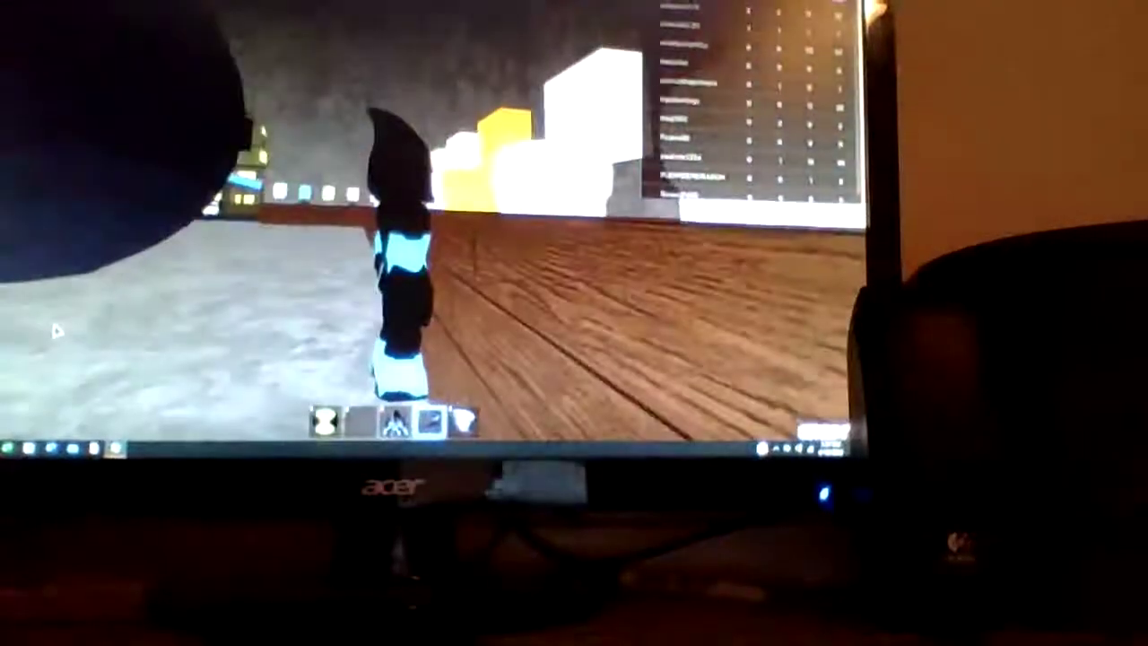